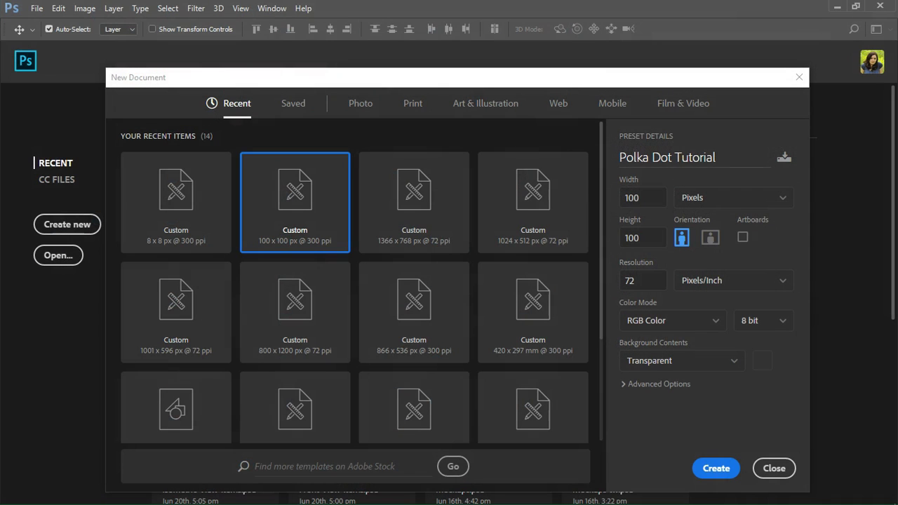
# - Create the 'Polka Dot Tutorial' document at 100 × 100 px, 72 ppi, transparent background
pyautogui.click(653, 157)
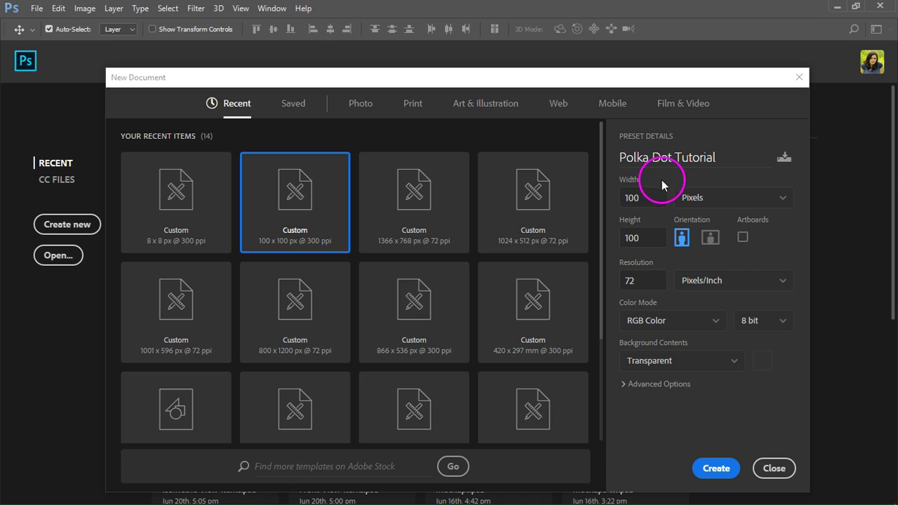
pyautogui.doubleClick(631, 197)
pyautogui.doubleClick(658, 239)
pyautogui.click(655, 277)
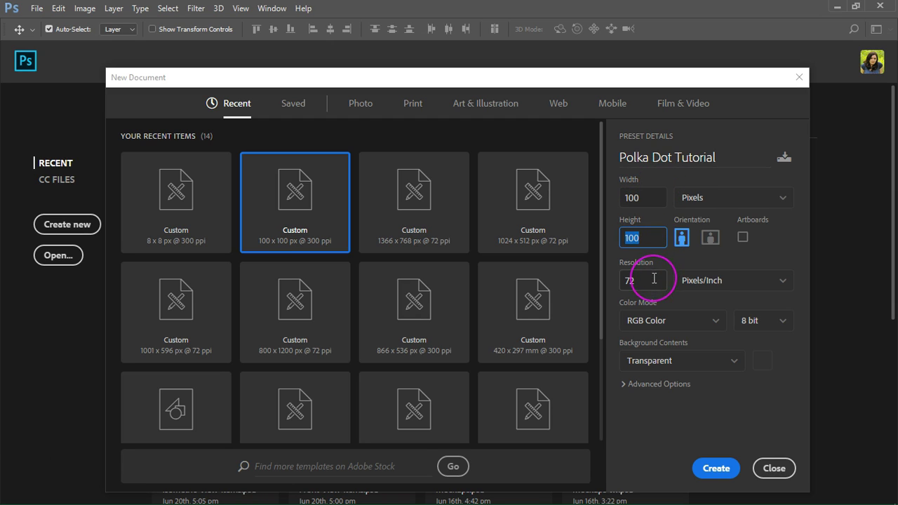
pyautogui.click(654, 280)
pyautogui.click(715, 468)
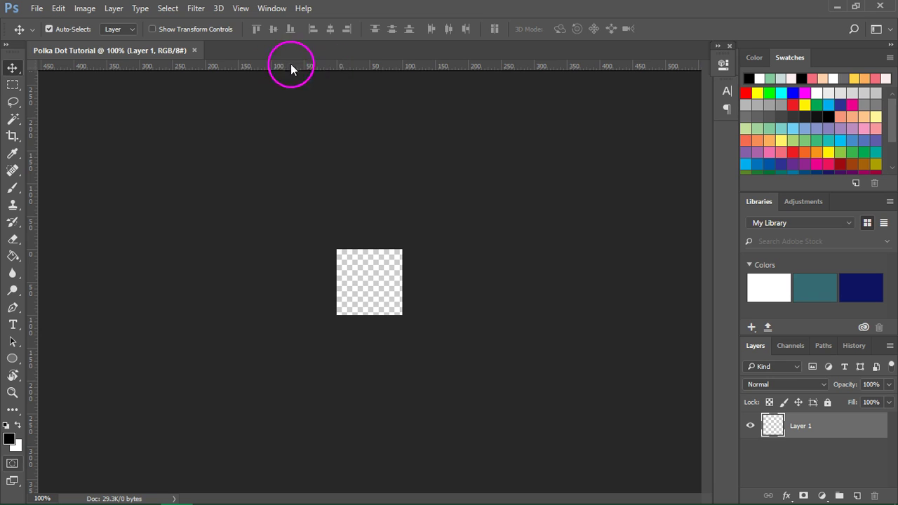
# - Confirm rulers and snapping are on, then set horizontal and vertical guides crossing at the canvas centre
pyautogui.click(240, 8)
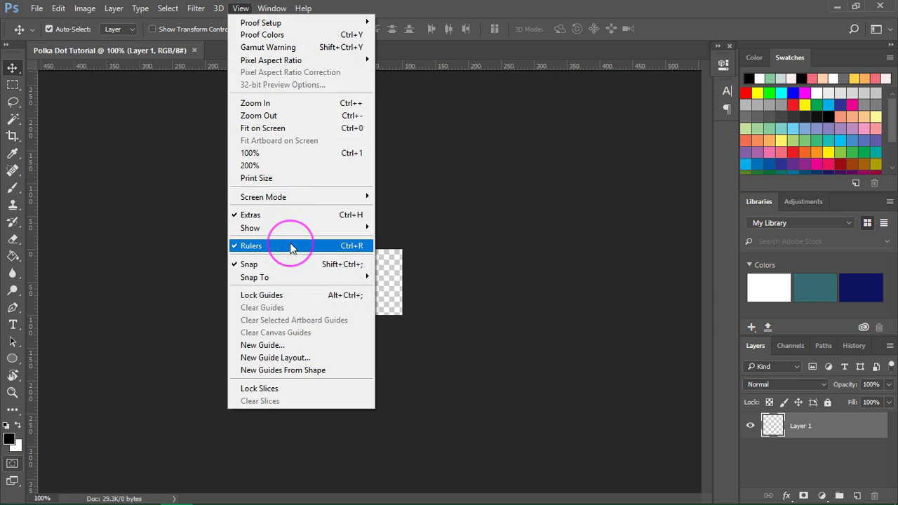
pyautogui.click(286, 264)
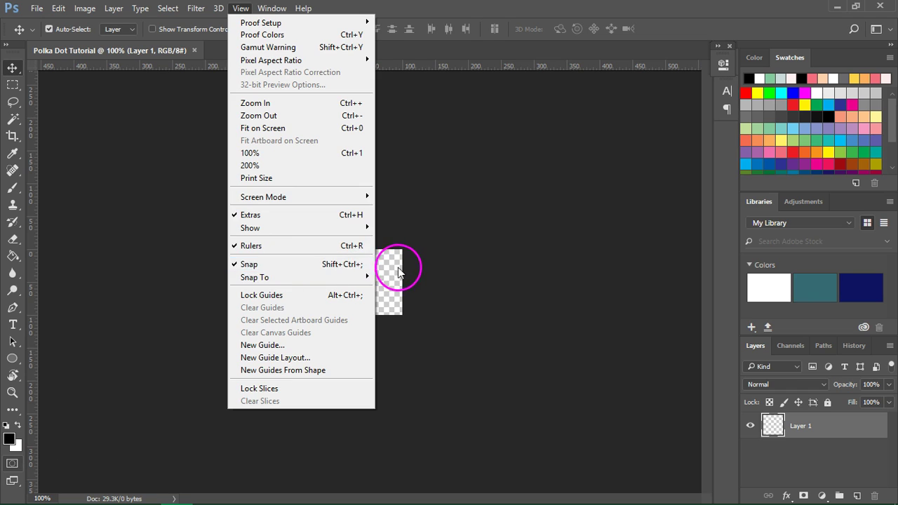
pyautogui.click(386, 267)
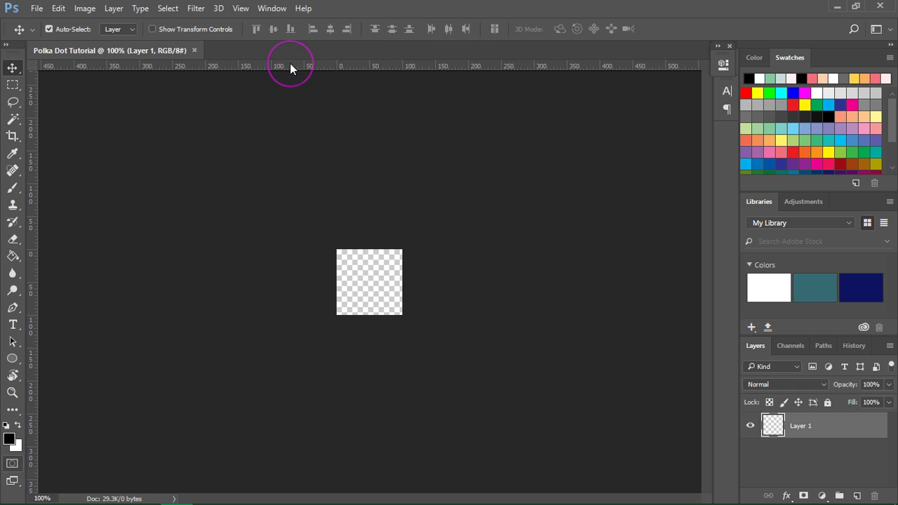
pyautogui.moveTo(290, 66); pyautogui.dragTo(296, 284)
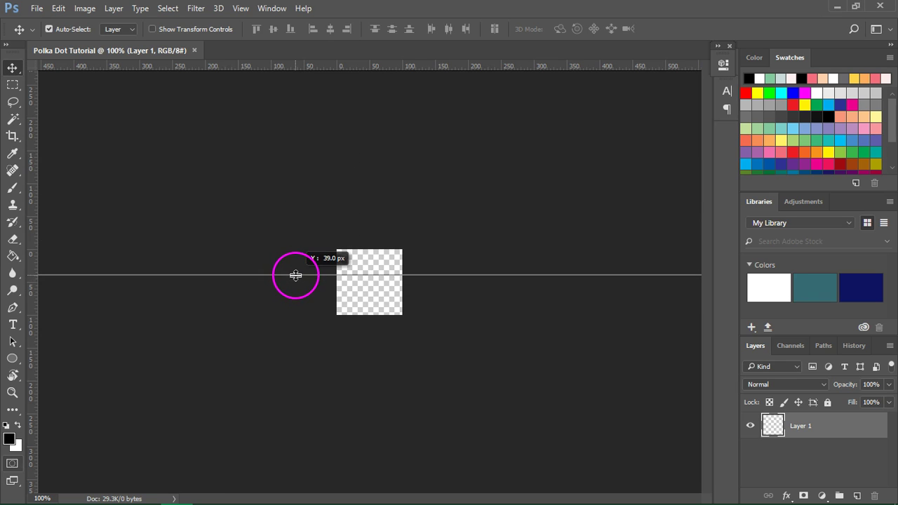
pyautogui.moveTo(296, 284)
pyautogui.mouseDown()
pyautogui.moveTo(297, 266)
pyautogui.moveTo(292, 299)
pyautogui.moveTo(292, 282)
pyautogui.mouseUp()
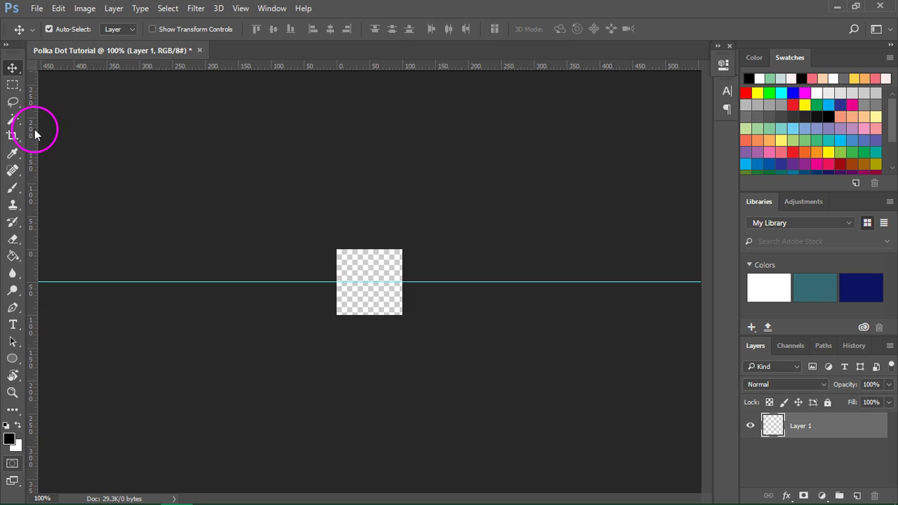
pyautogui.moveTo(35, 129)
pyautogui.mouseDown()
pyautogui.moveTo(238, 138)
pyautogui.moveTo(379, 131)
pyautogui.moveTo(369, 126)
pyautogui.mouseUp()
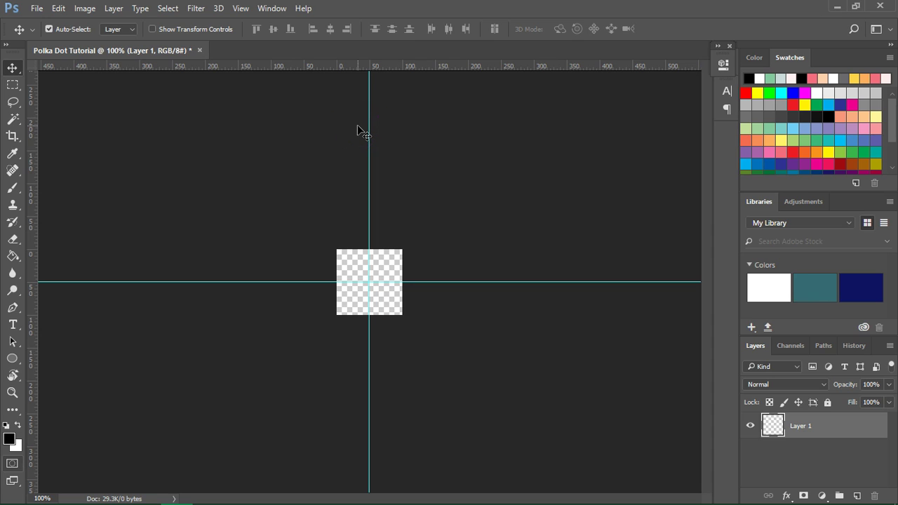
# - Draw a 30 × 30 px circle with the Ellipse tool
pyautogui.click(311, 144)
pyautogui.click(14, 360)
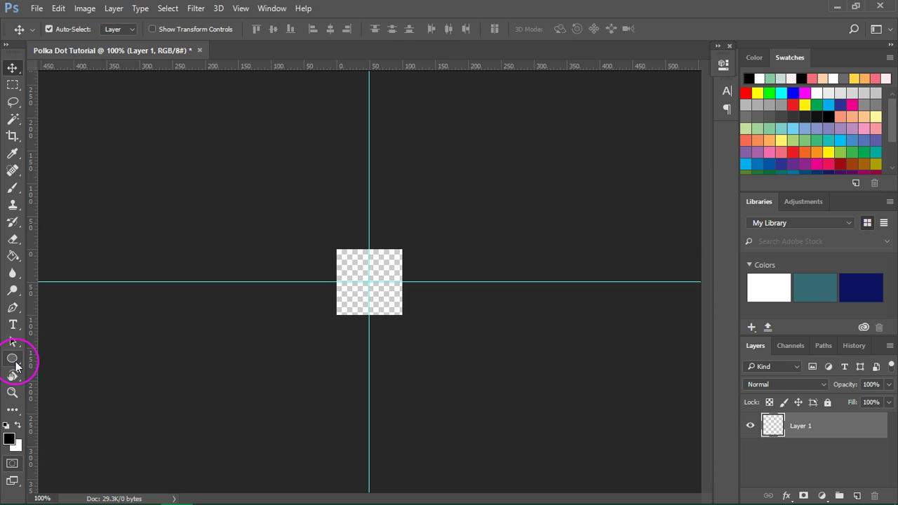
pyautogui.click(360, 271)
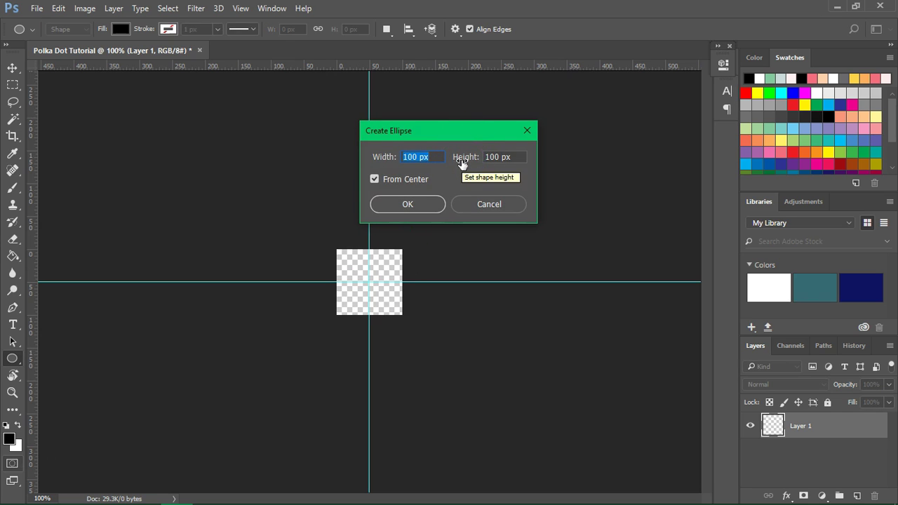
pyautogui.write('30')
pyautogui.press('Tab')
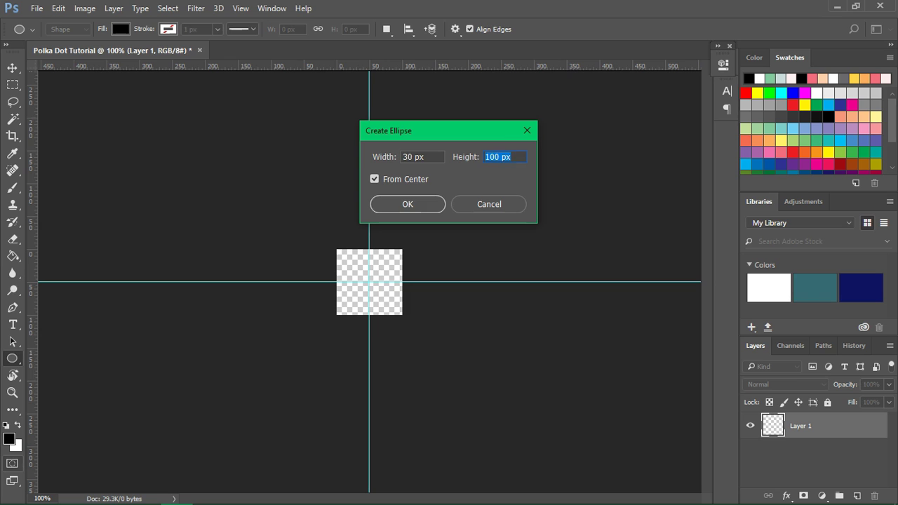
pyautogui.write('30')
pyautogui.click(408, 211)
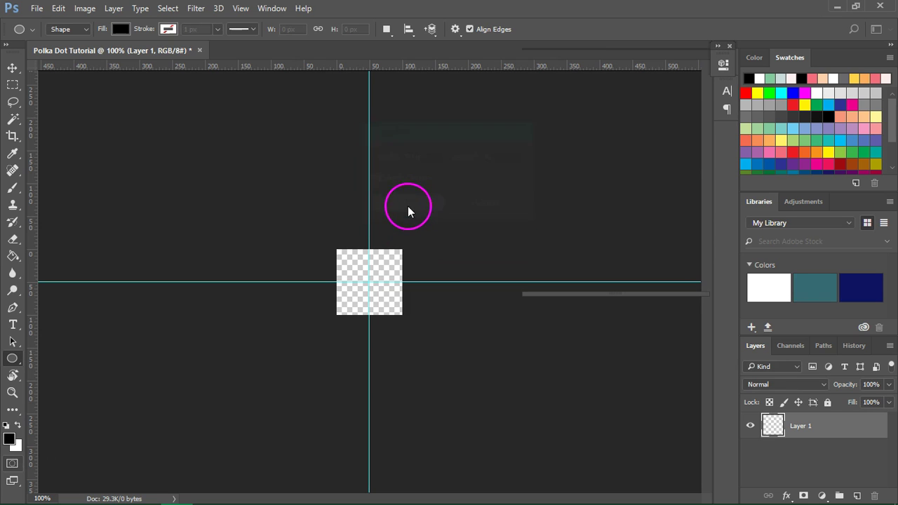
# - Move the black dot so it is centred on the guide intersection
pyautogui.click(13, 67)
pyautogui.moveTo(359, 271); pyautogui.dragTo(370, 284)
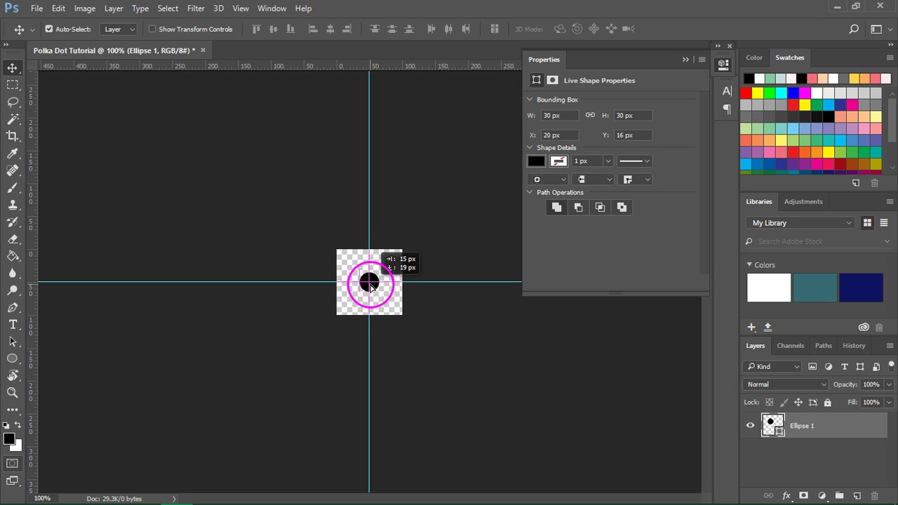
pyautogui.click(722, 64)
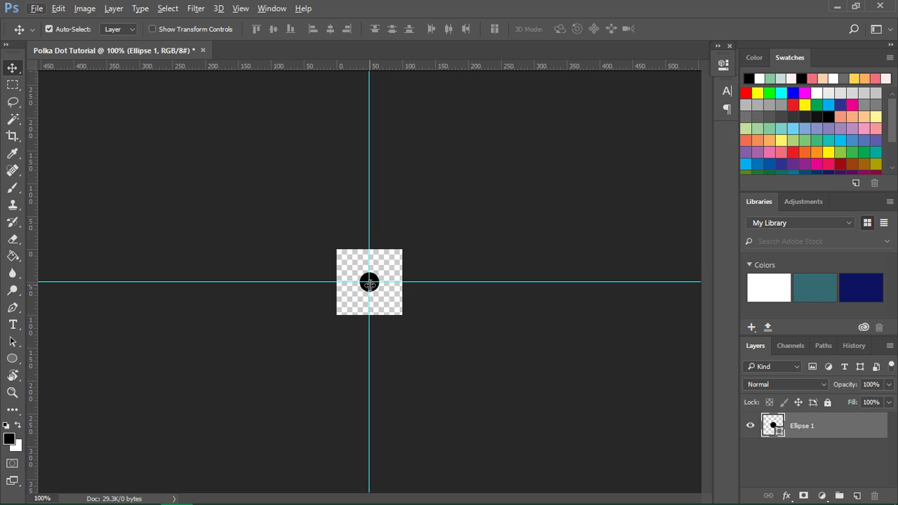
# - Duplicate the Ellipse 1 layer as 'Ellipse 1 copy'
pyautogui.rightClick(833, 429)
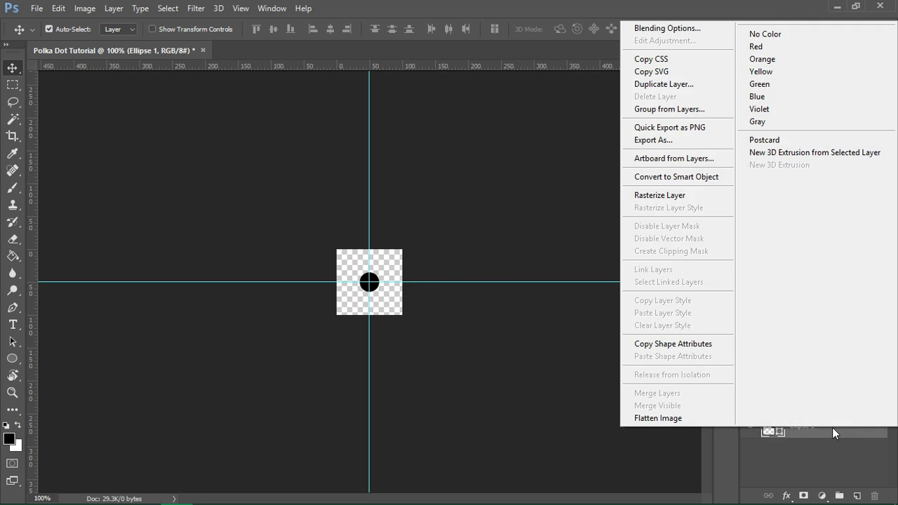
pyautogui.click(673, 85)
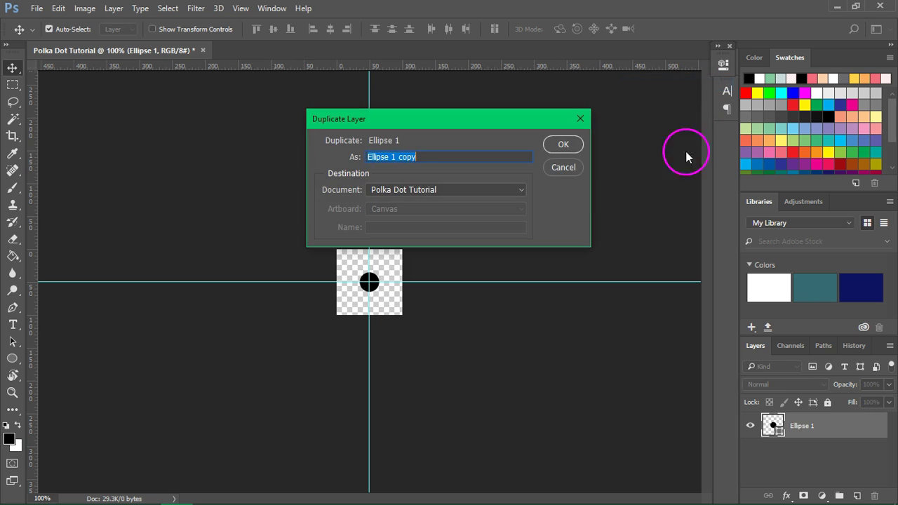
pyautogui.click(578, 145)
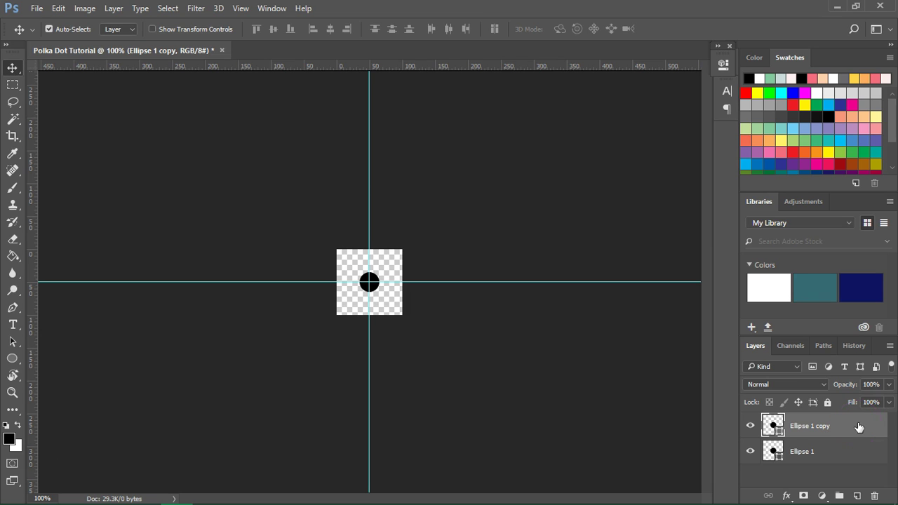
# - Start the Offset filter on the copy, converting it to a smart object
pyautogui.click(197, 8)
pyautogui.moveTo(205, 266)
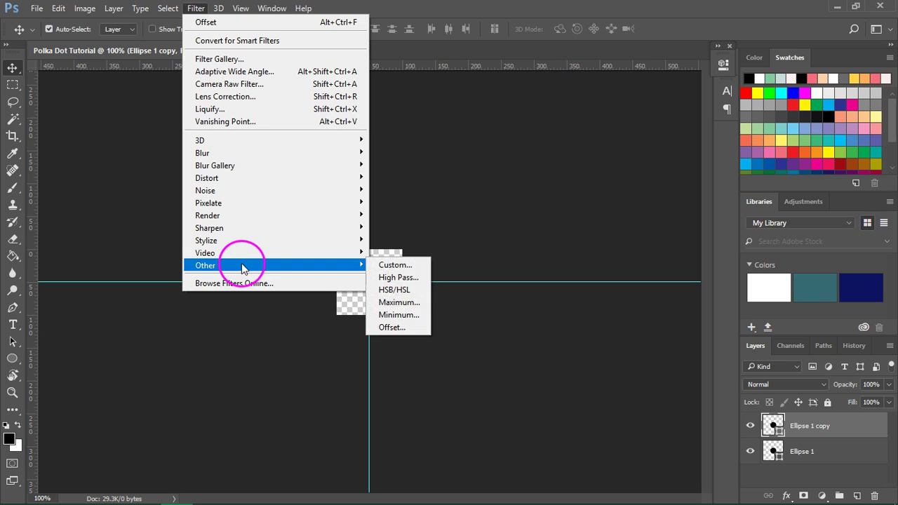
pyautogui.click(409, 327)
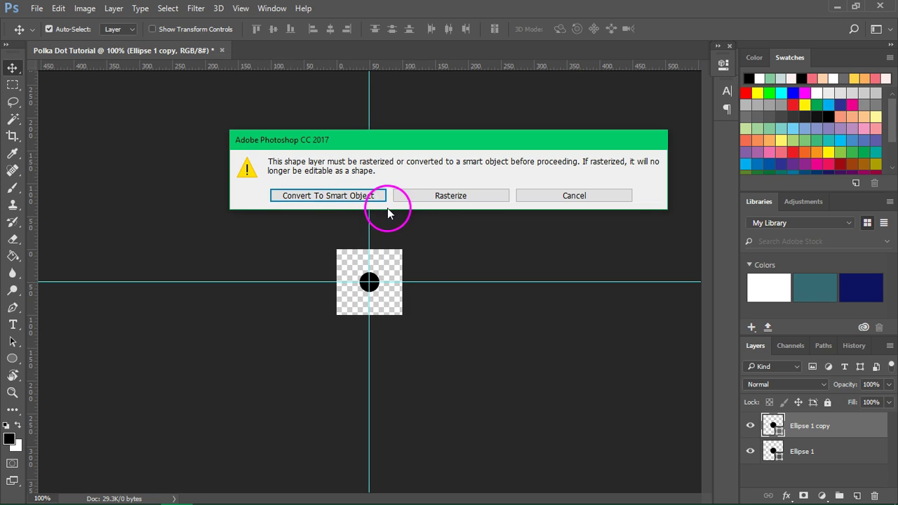
pyautogui.click(326, 196)
pyautogui.moveTo(503, 191)
pyautogui.mouseDown()
pyautogui.moveTo(528, 166)
pyautogui.moveTo(518, 131)
pyautogui.moveTo(495, 159)
pyautogui.mouseUp()
# - Apply Offset of +50 px horizontal and +50 px vertical with Wrap Around
pyautogui.click(501, 183)
pyautogui.press('BackSpace')
pyautogui.write('-')
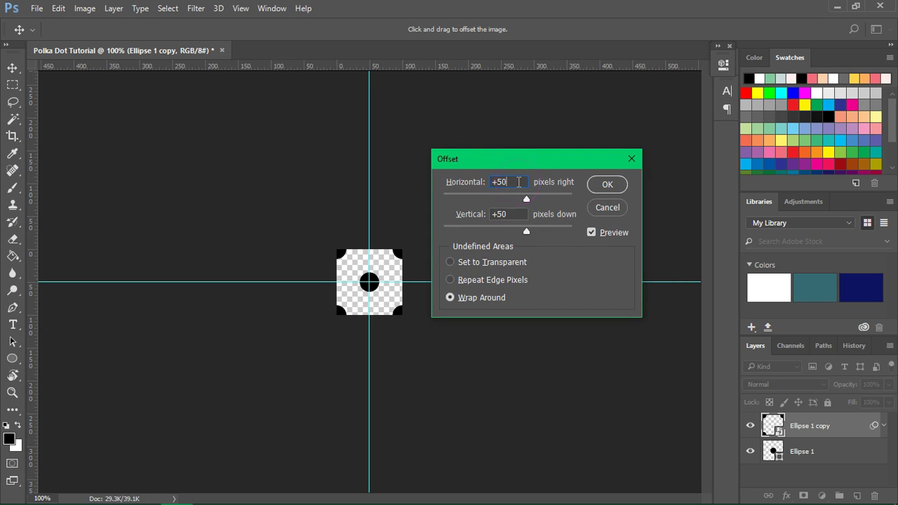
pyautogui.click(518, 214)
pyautogui.moveTo(400, 257)
pyautogui.mouseDown()
pyautogui.moveTo(369, 297)
pyautogui.moveTo(369, 282)
pyautogui.mouseUp()
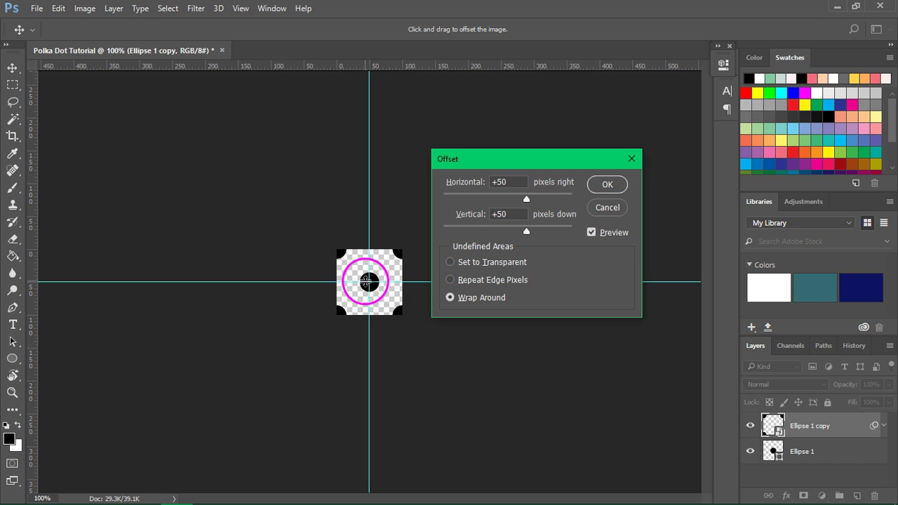
pyautogui.click(401, 273)
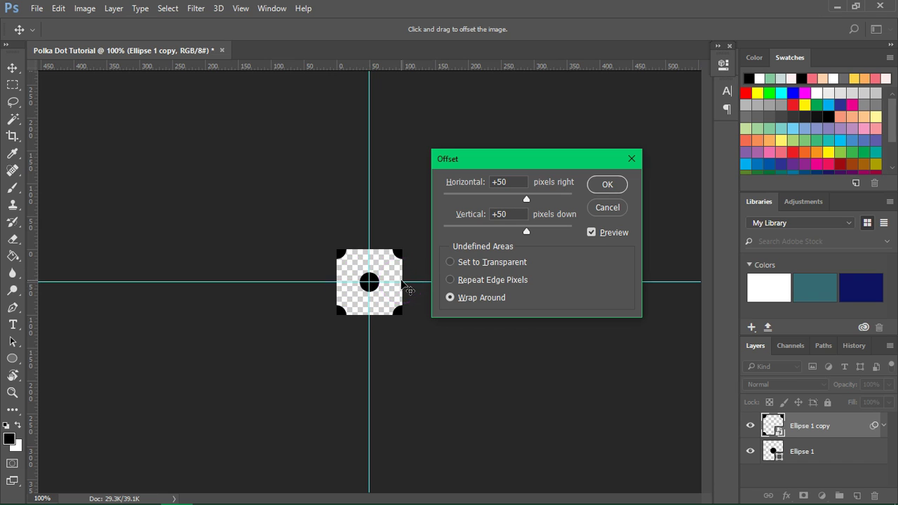
pyautogui.click(400, 316)
pyautogui.click(488, 313)
pyautogui.moveTo(415, 278)
pyautogui.mouseDown()
pyautogui.moveTo(340, 254)
pyautogui.moveTo(388, 324)
pyautogui.moveTo(509, 196)
pyautogui.mouseUp()
pyautogui.click(515, 214)
pyautogui.click(553, 182)
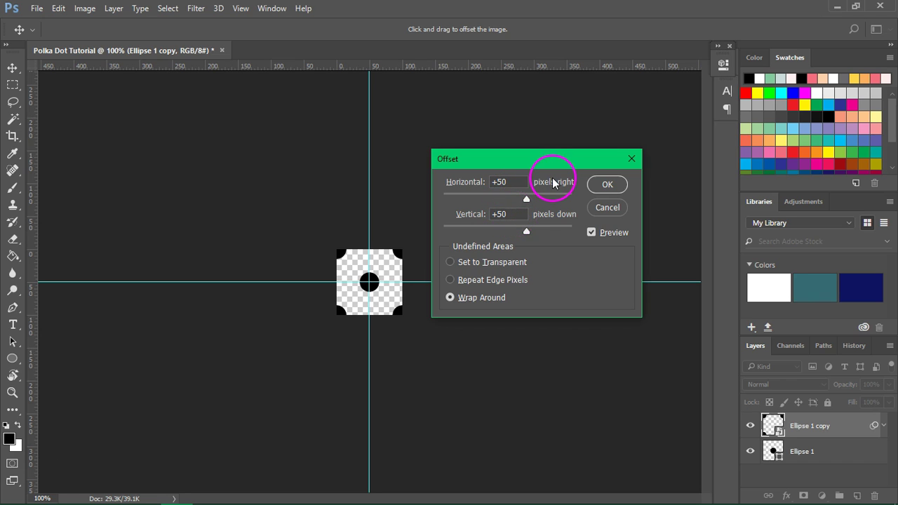
pyautogui.click(607, 185)
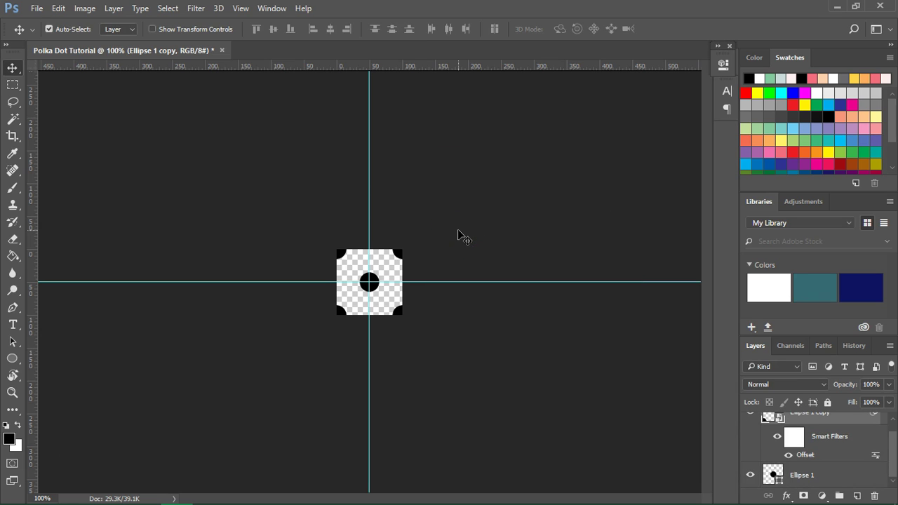
# - Use Edit > Define Pattern to store the tile under the name 'Polka Dots'
pyautogui.click(431, 226)
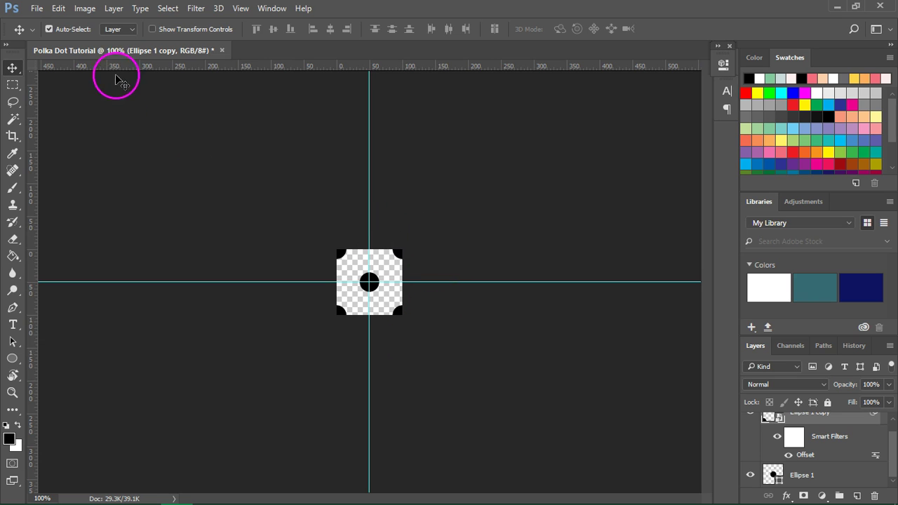
pyautogui.click(68, 12)
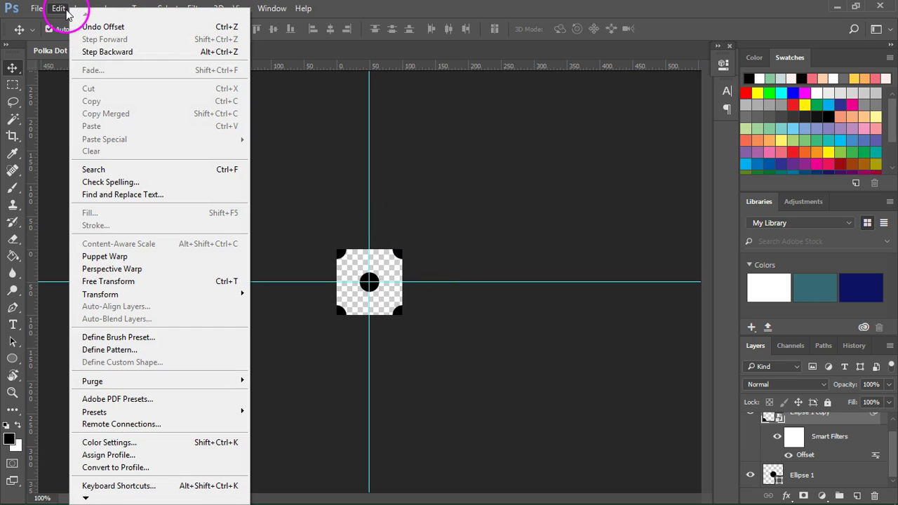
pyautogui.click(108, 350)
pyautogui.click(463, 176)
pyautogui.hotkey('ctrl', 'a')
pyautogui.press('BackSpace')
pyautogui.doubleClick(415, 188)
pyautogui.press('BackSpace')
pyautogui.press('BackSpace')
pyautogui.write('s')
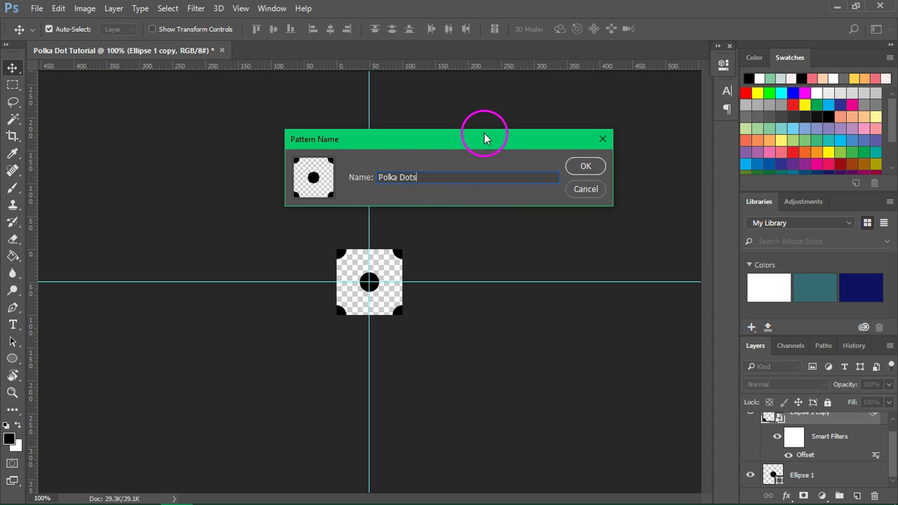
pyautogui.click(587, 165)
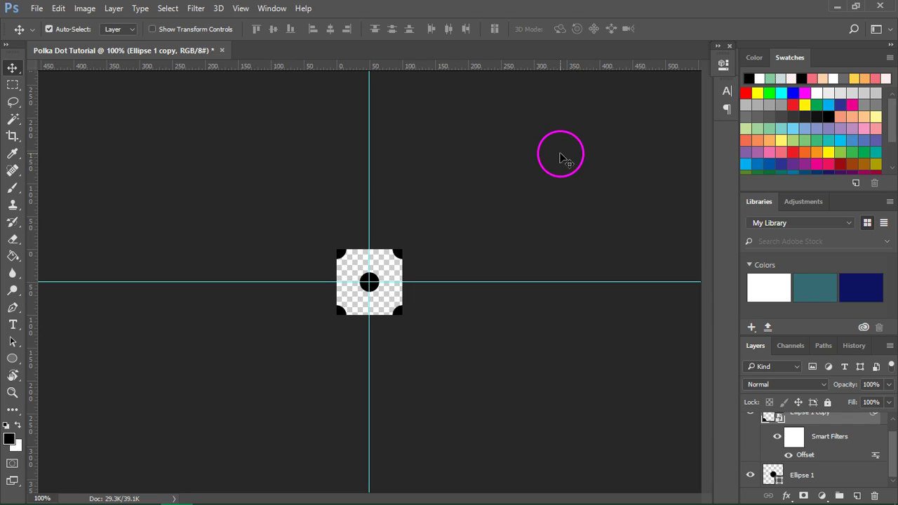
# - Create a new 800 × 800 px transparent document with Ctrl+N
pyautogui.click(34, 8)
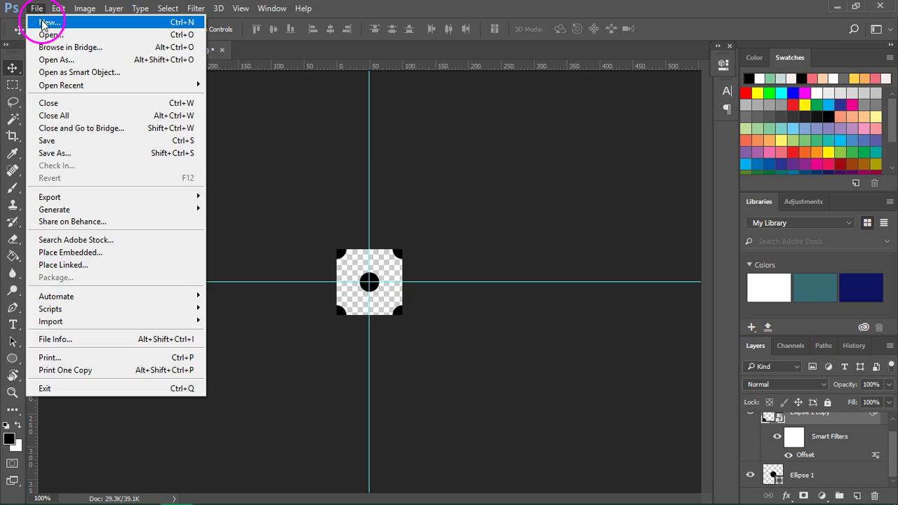
pyautogui.click(429, 172)
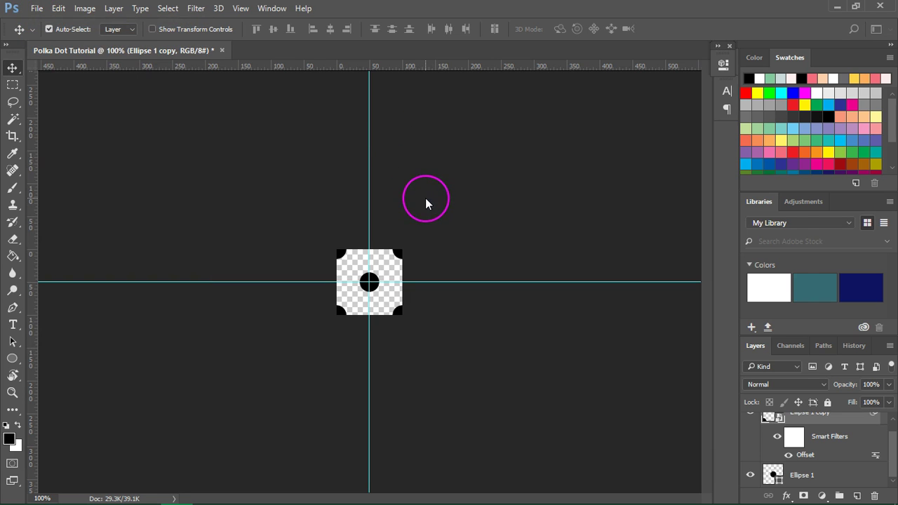
pyautogui.hotkey('ctrl', 'n')
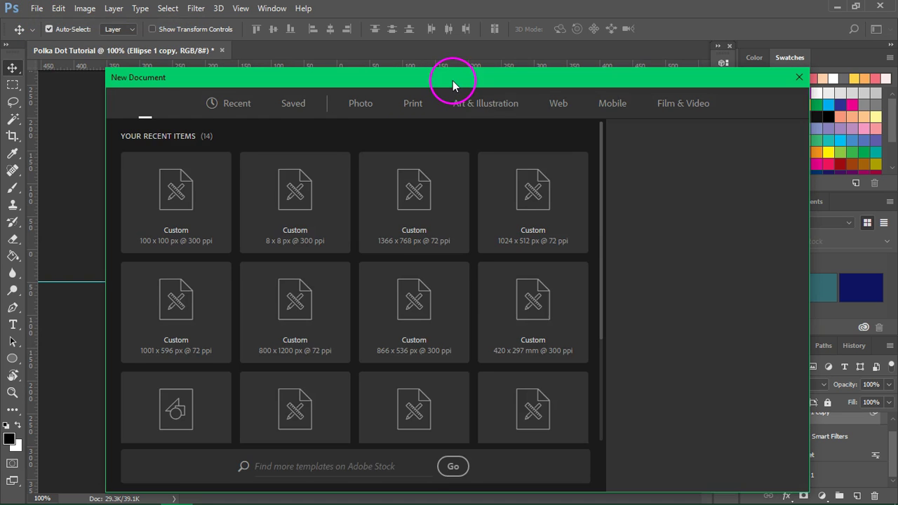
pyautogui.doubleClick(634, 183)
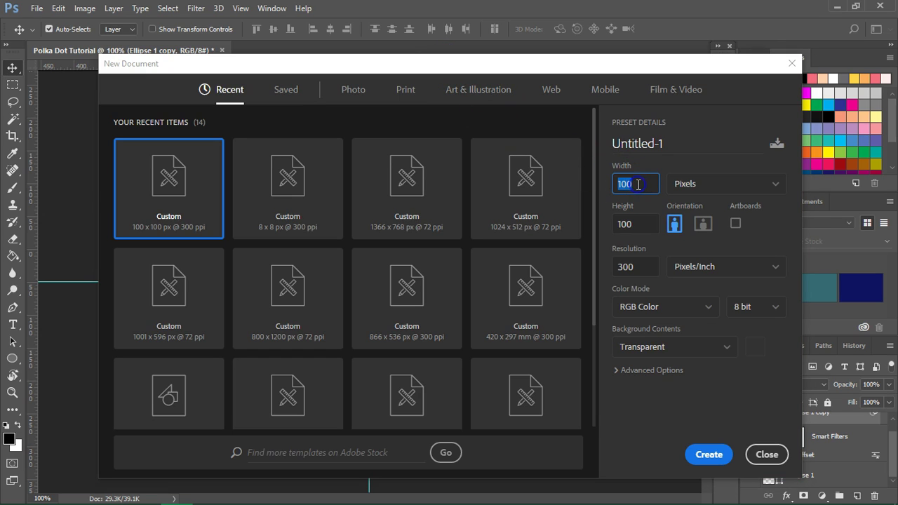
pyautogui.write('8')
pyautogui.press('Tab')
pyautogui.write('8')
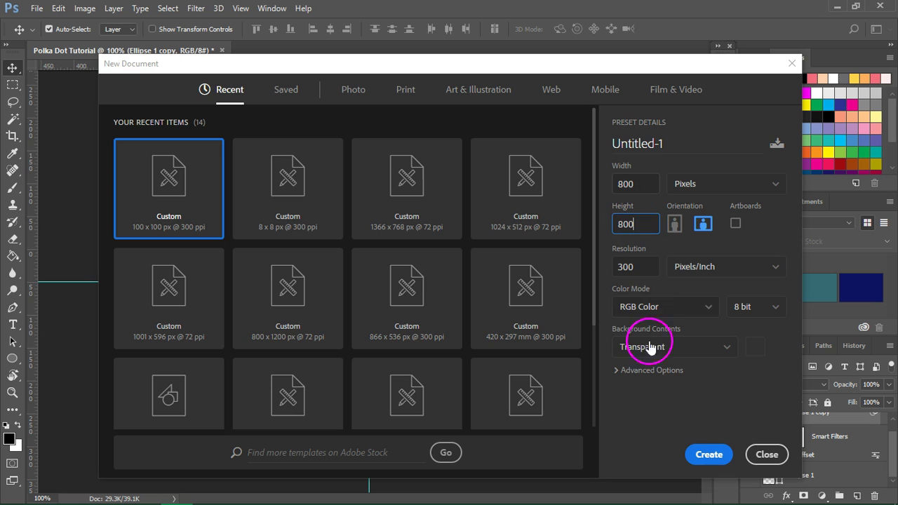
pyautogui.click(703, 455)
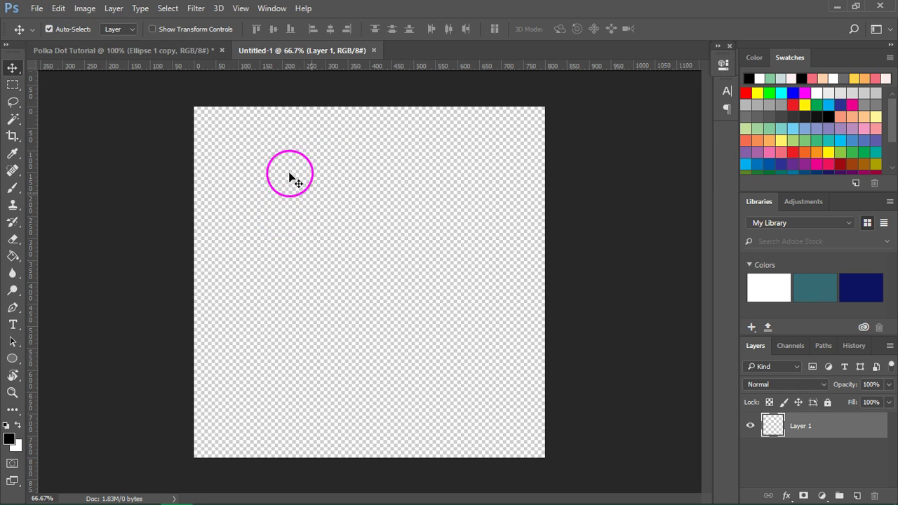
# - In Edit > Fill, set Contents to Pattern and open the custom pattern list for Polka Dots
pyautogui.click(55, 8)
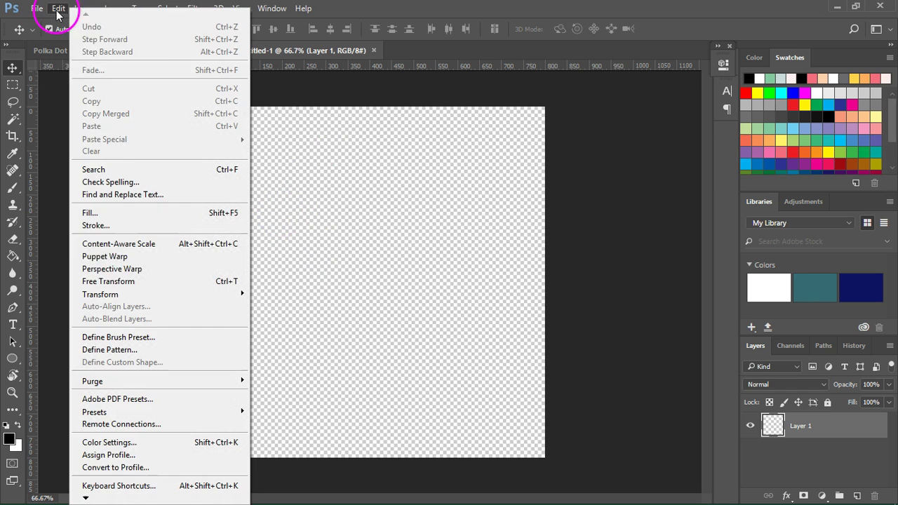
pyautogui.click(123, 210)
pyautogui.click(476, 134)
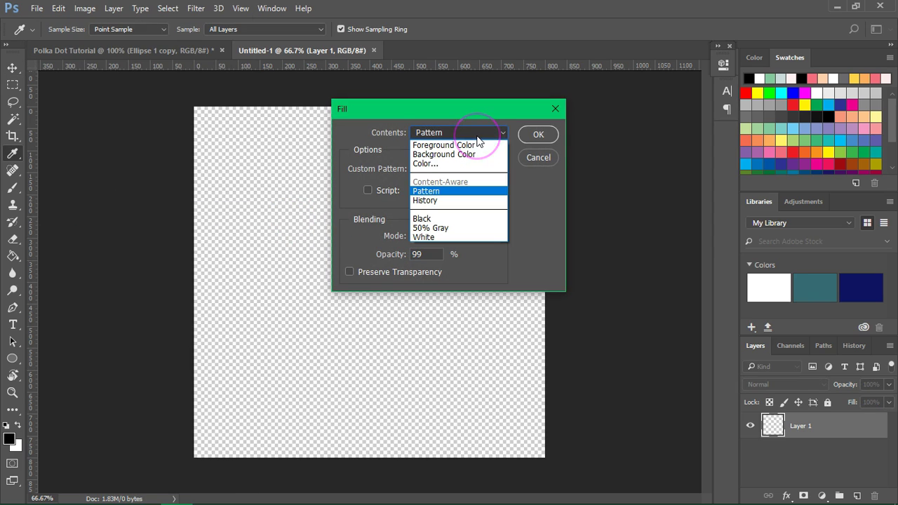
pyautogui.click(477, 137)
pyautogui.click(435, 169)
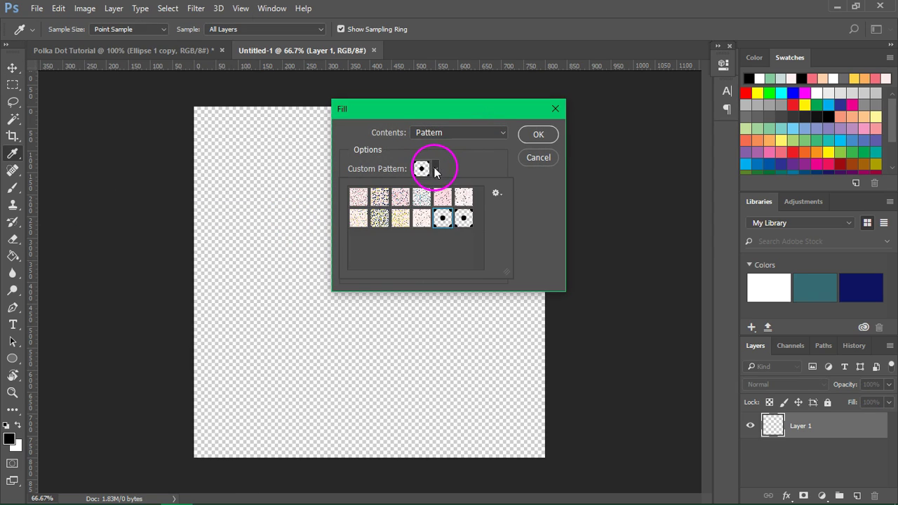
# - Fill Layer 1 with the Polka Dots pattern
pyautogui.click(545, 135)
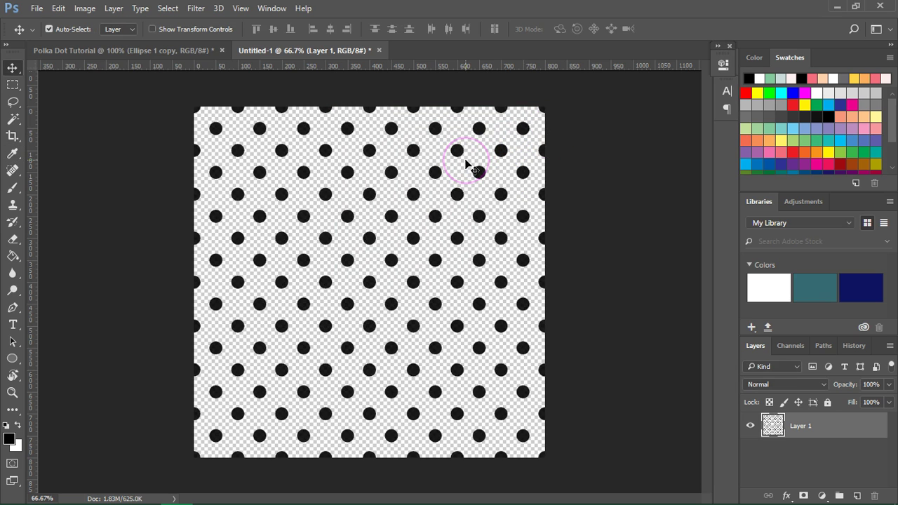
pyautogui.click(472, 161)
pyautogui.click(856, 440)
# - Add Layer 2 beneath the dots and paint-bucket fill it pale pink
pyautogui.click(856, 496)
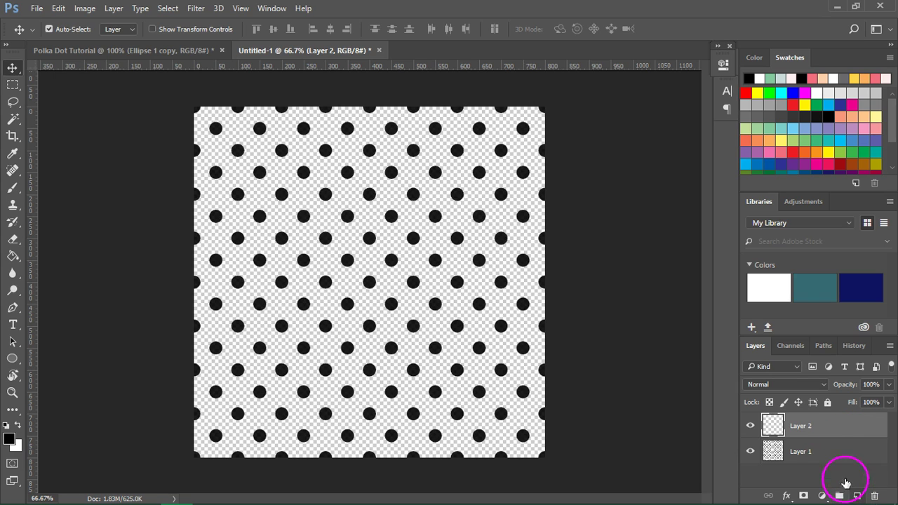
pyautogui.moveTo(825, 438); pyautogui.dragTo(817, 462)
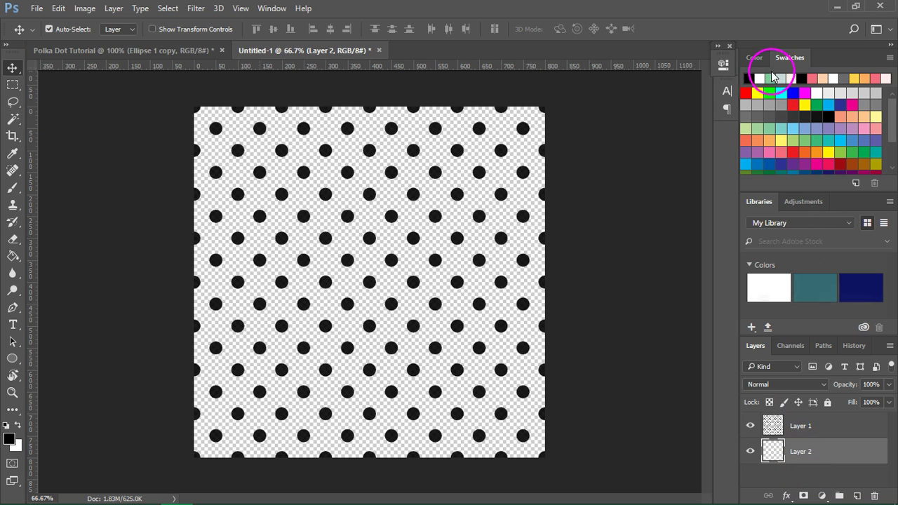
pyautogui.click(791, 77)
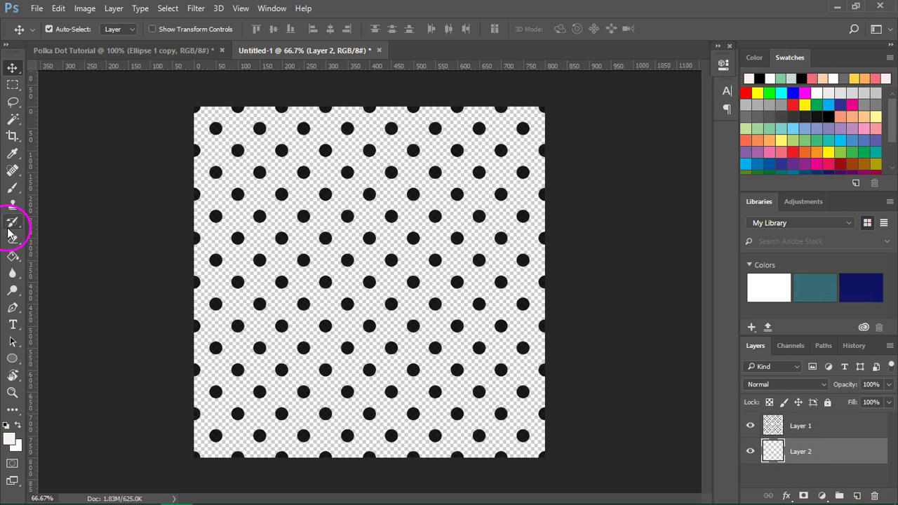
pyautogui.click(12, 256)
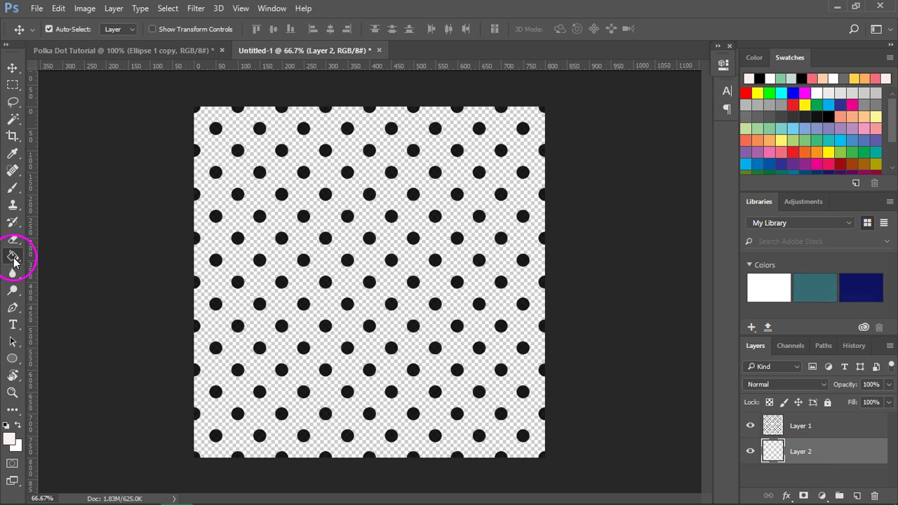
pyautogui.click(303, 188)
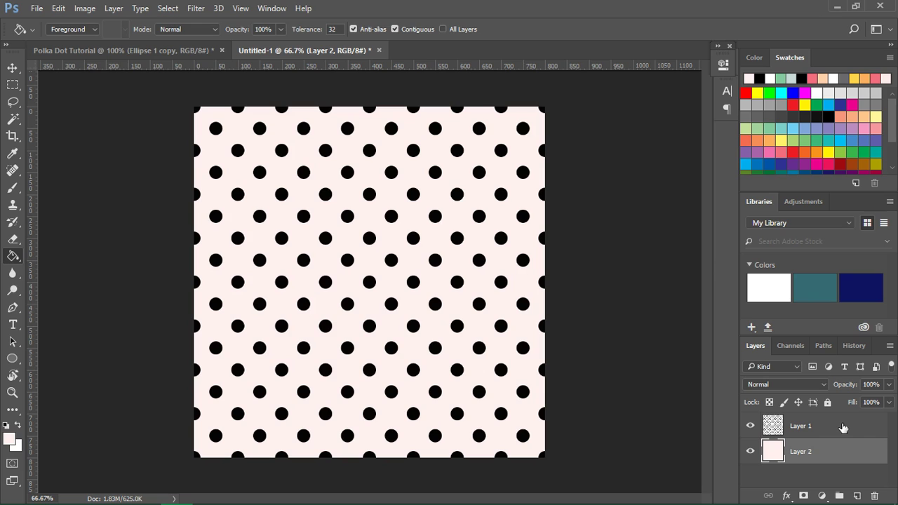
# - Select Layer 1 and add a Solid Color fill layer above it
pyautogui.click(846, 432)
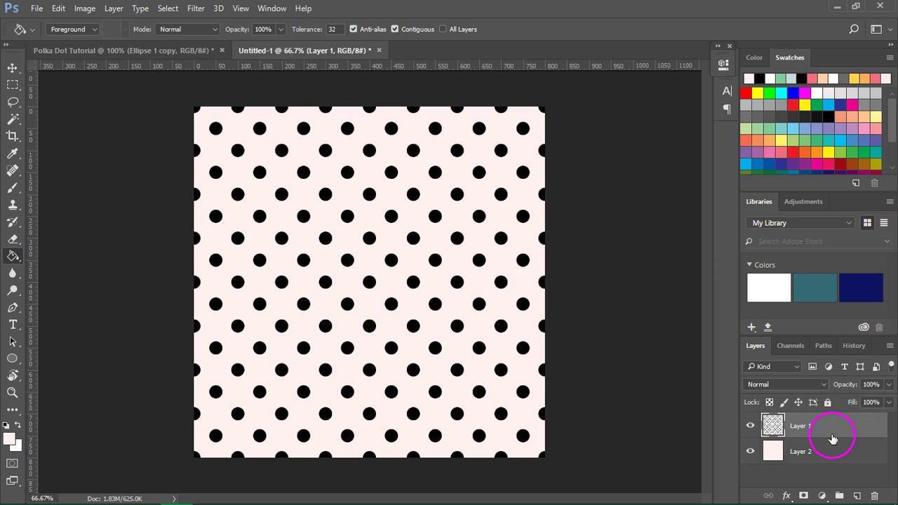
pyautogui.click(822, 495)
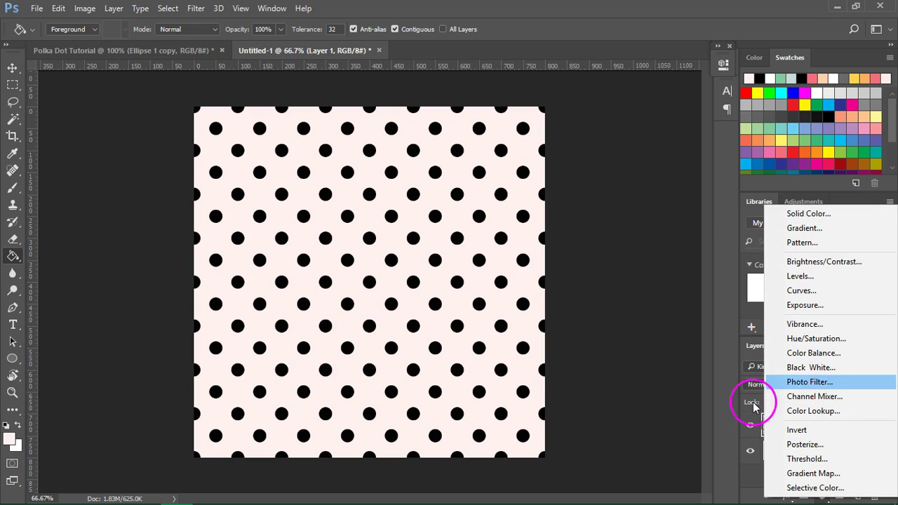
pyautogui.click(732, 474)
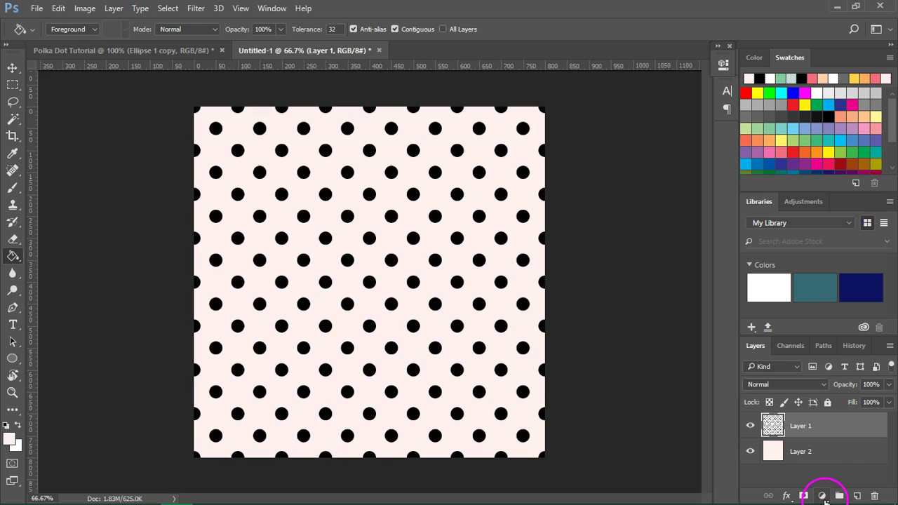
pyautogui.click(822, 495)
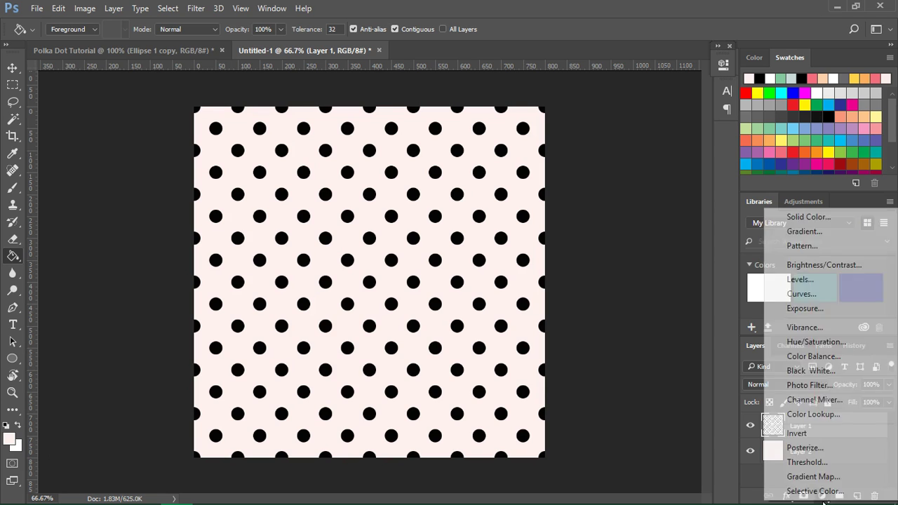
pyautogui.click(831, 219)
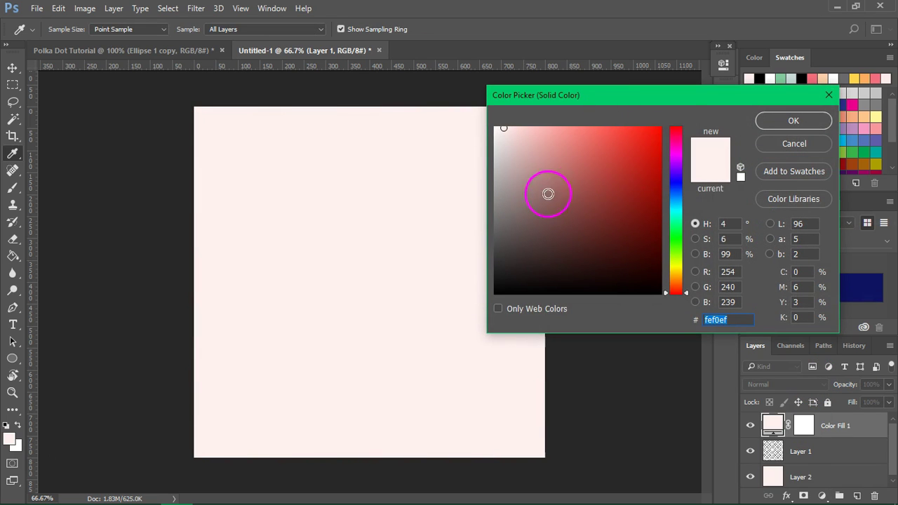
# - Choose a soft salmon pink in the Color Picker and confirm it
pyautogui.moveTo(657, 91)
pyautogui.mouseDown()
pyautogui.moveTo(624, 84)
pyautogui.moveTo(645, 76)
pyautogui.mouseUp()
pyautogui.click(545, 225)
pyautogui.click(551, 166)
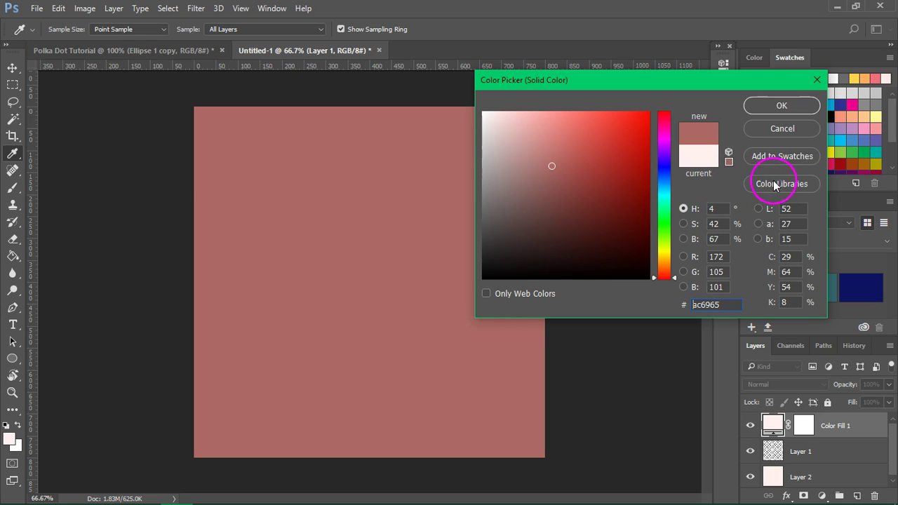
pyautogui.moveTo(582, 132); pyautogui.dragTo(537, 120)
pyautogui.click(762, 110)
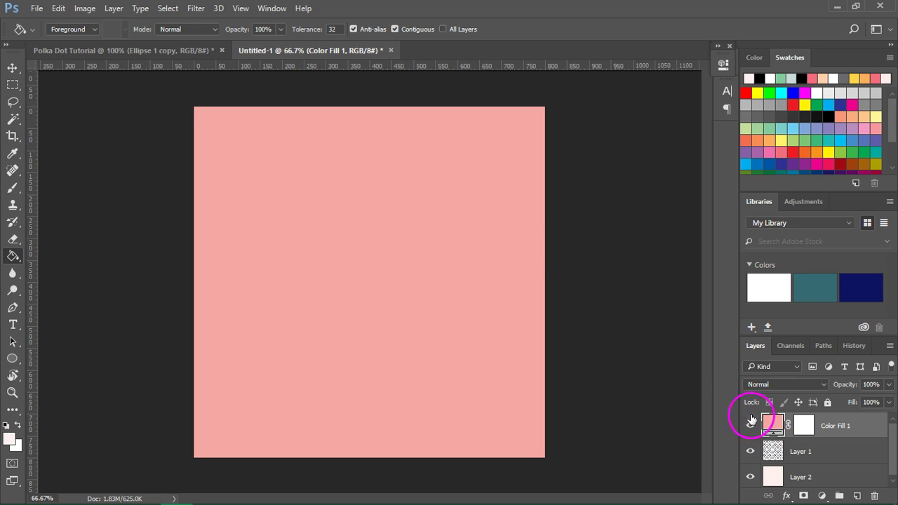
# - Clip Color Fill 1 to the dots layer, then try a darker red but keep the pink
pyautogui.click(109, 9)
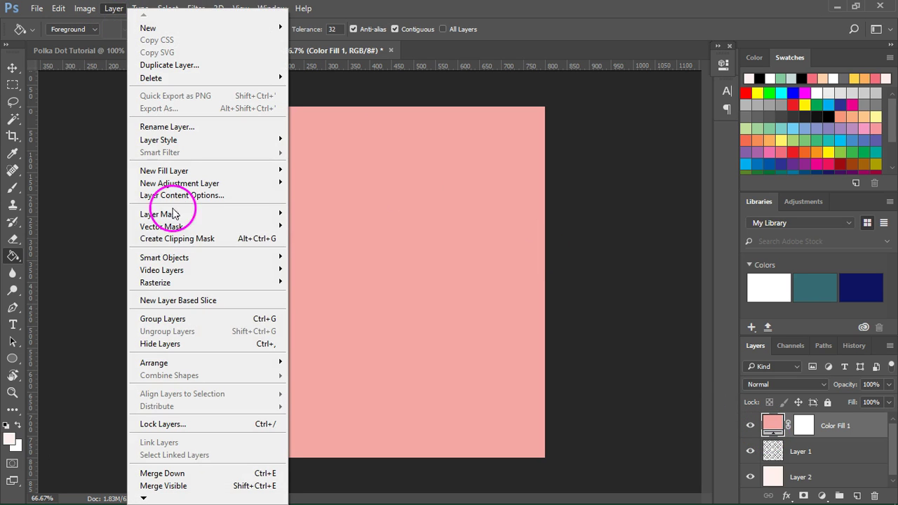
pyautogui.click(188, 240)
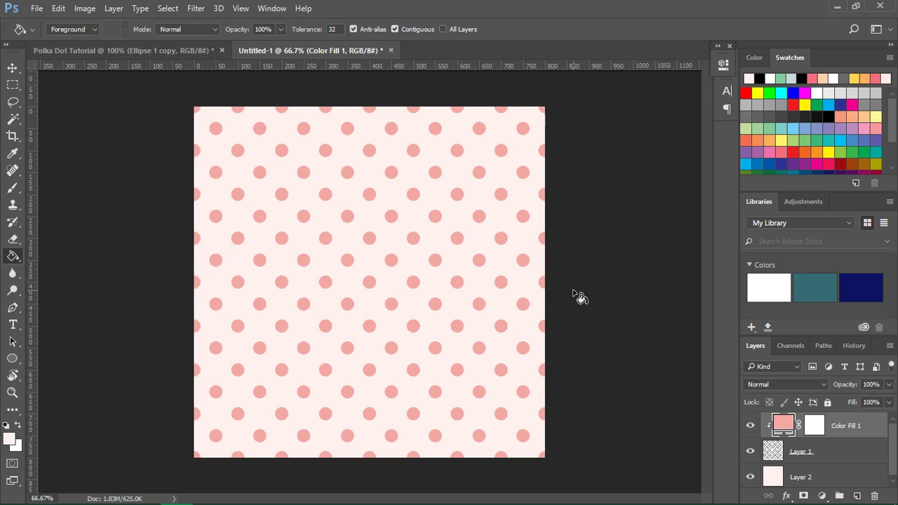
pyautogui.click(750, 428)
pyautogui.click(749, 427)
pyautogui.doubleClick(782, 427)
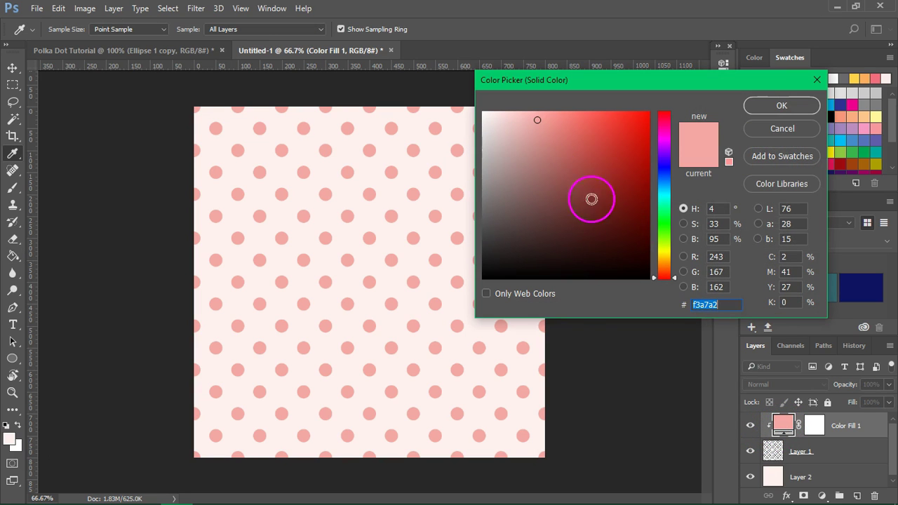
pyautogui.moveTo(552, 169); pyautogui.dragTo(583, 137)
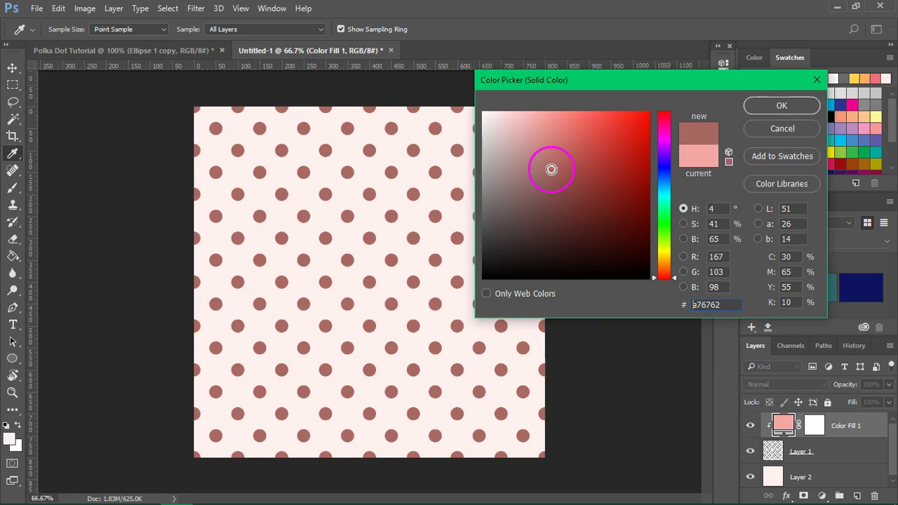
pyautogui.click(753, 132)
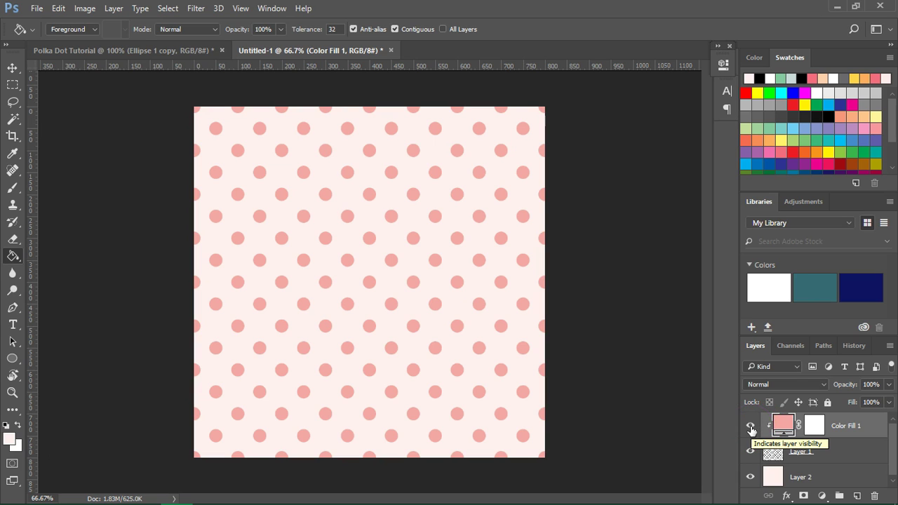
# - Hide Color Fill 1 and add Gradient Fill 1 using the rainbow gradient preset
pyautogui.click(750, 429)
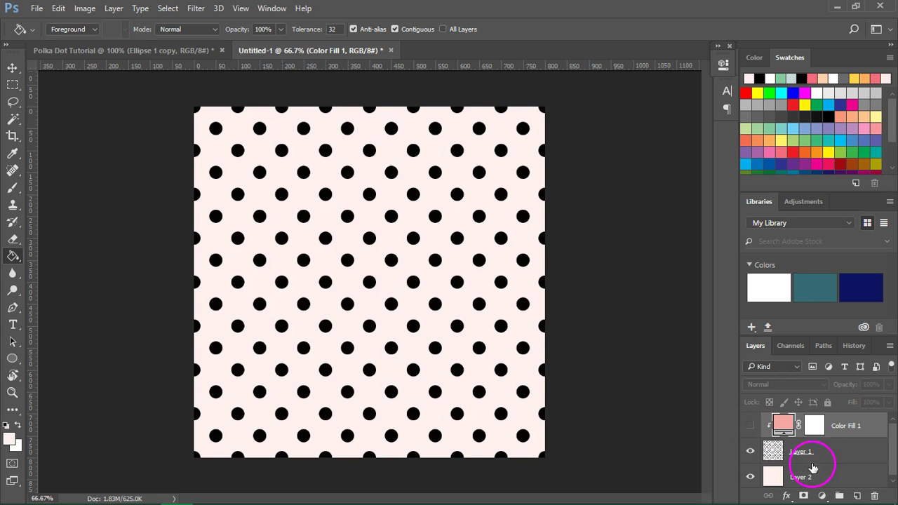
pyautogui.click(821, 495)
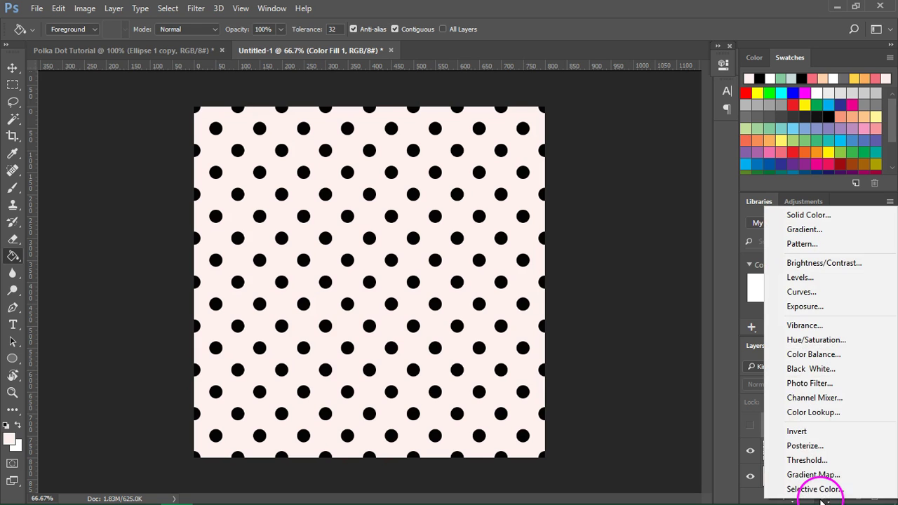
pyautogui.click(827, 230)
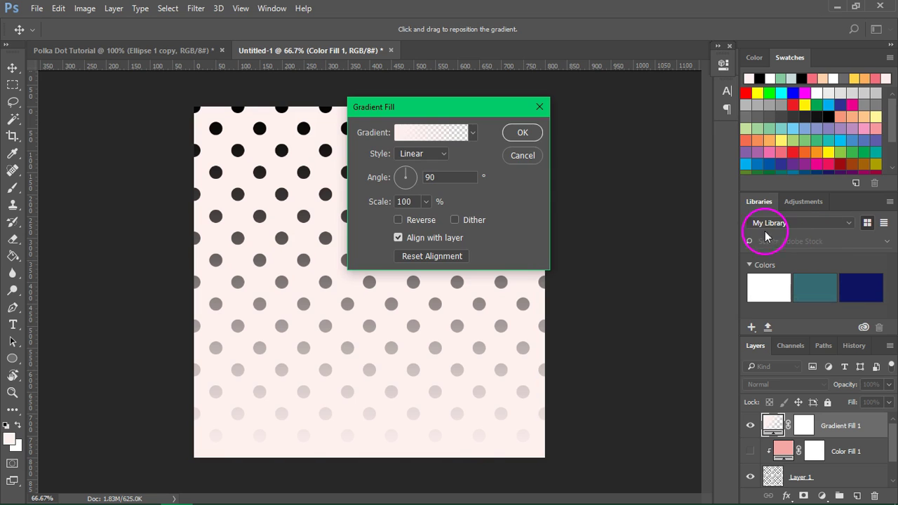
pyautogui.moveTo(458, 109); pyautogui.dragTo(656, 107)
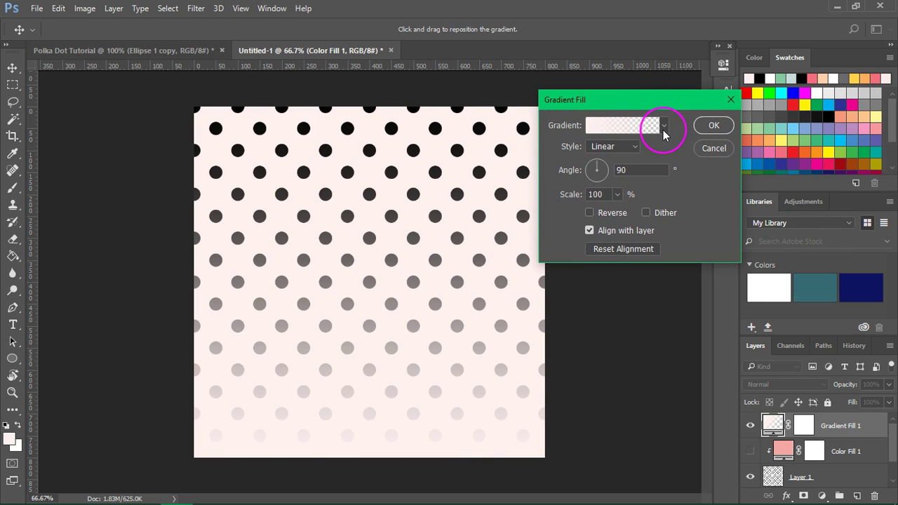
pyautogui.click(664, 127)
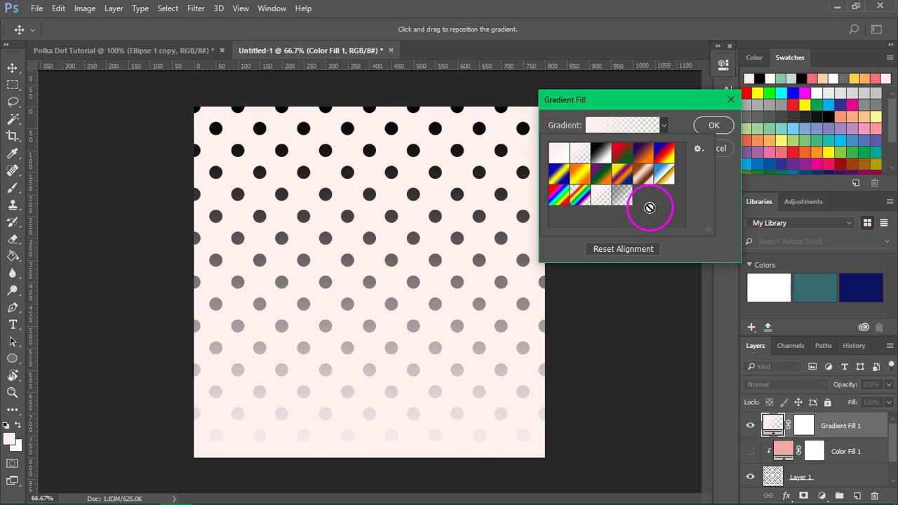
pyautogui.click(698, 150)
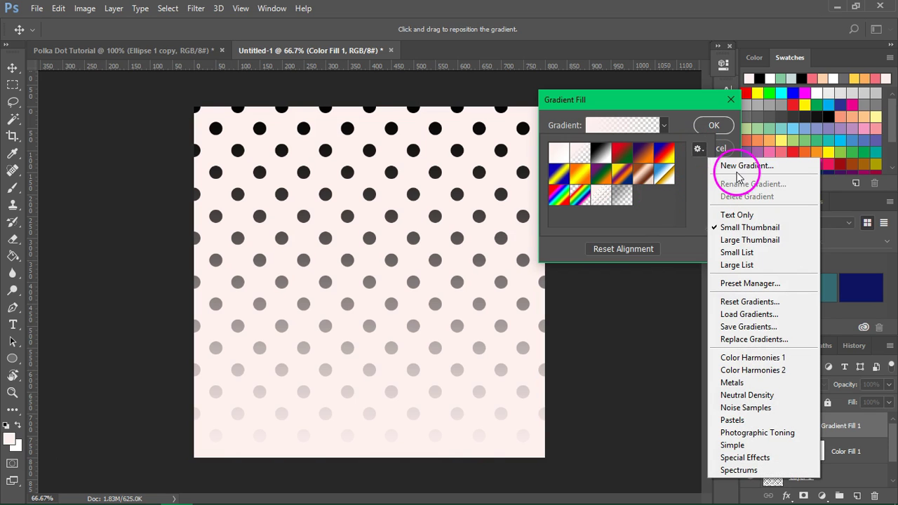
pyautogui.click(666, 205)
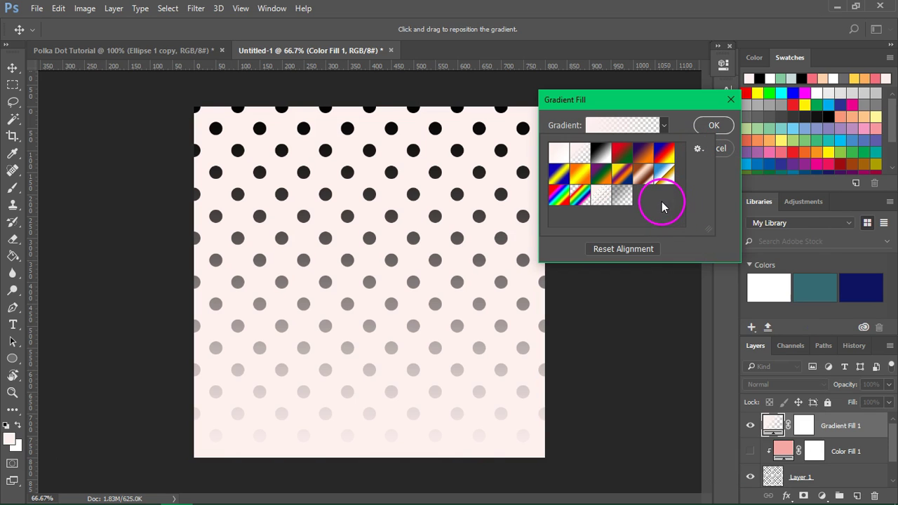
pyautogui.click(580, 199)
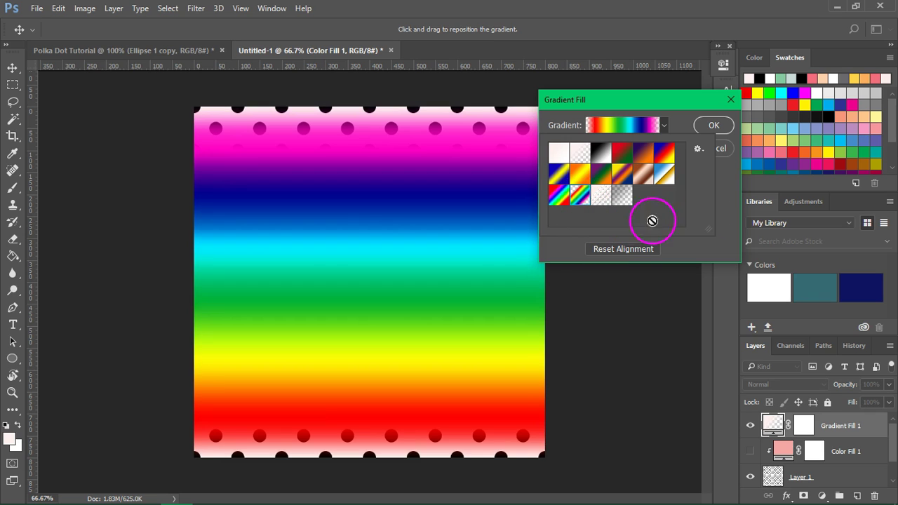
pyautogui.click(674, 129)
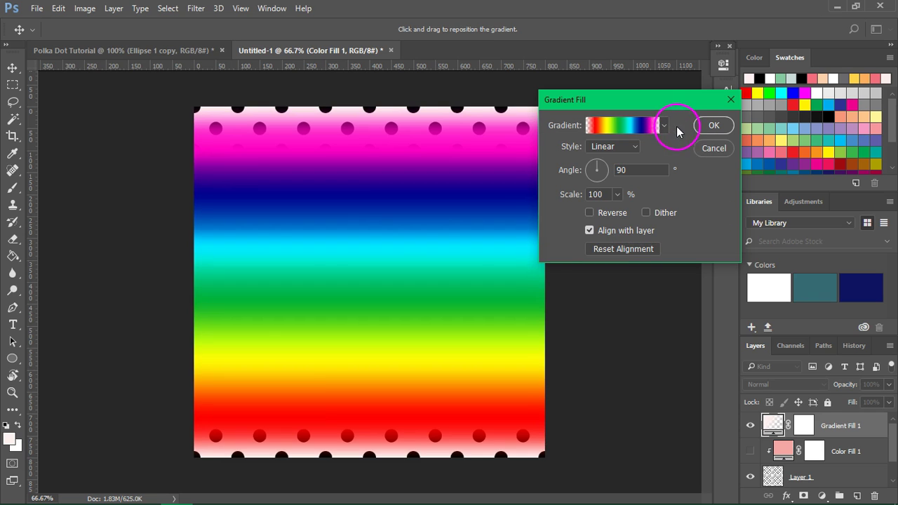
pyautogui.click(713, 126)
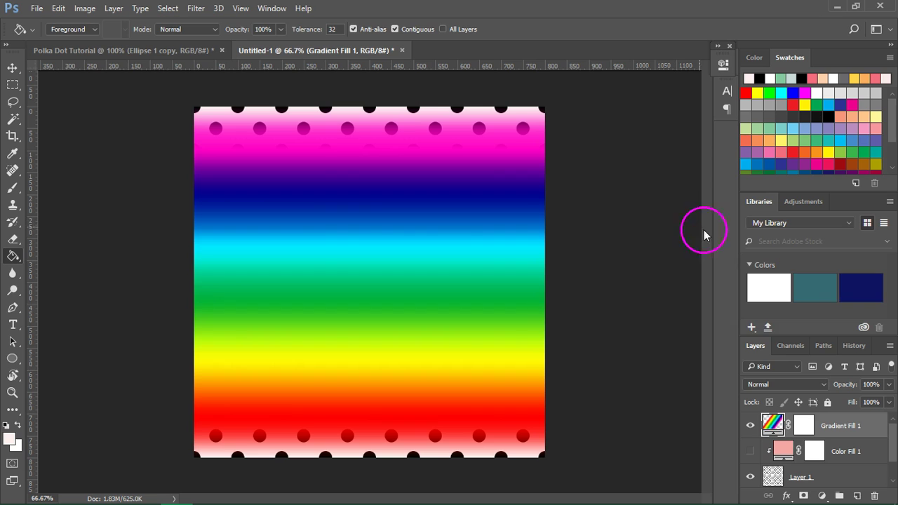
# - Clip Gradient Fill 1 to the dots layer via Layer > Create Clipping Mask
pyautogui.click(774, 435)
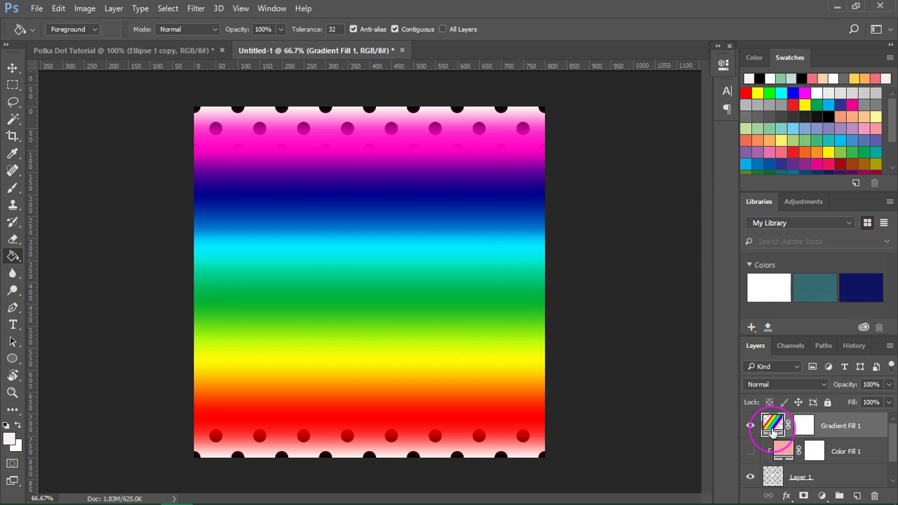
pyautogui.click(114, 8)
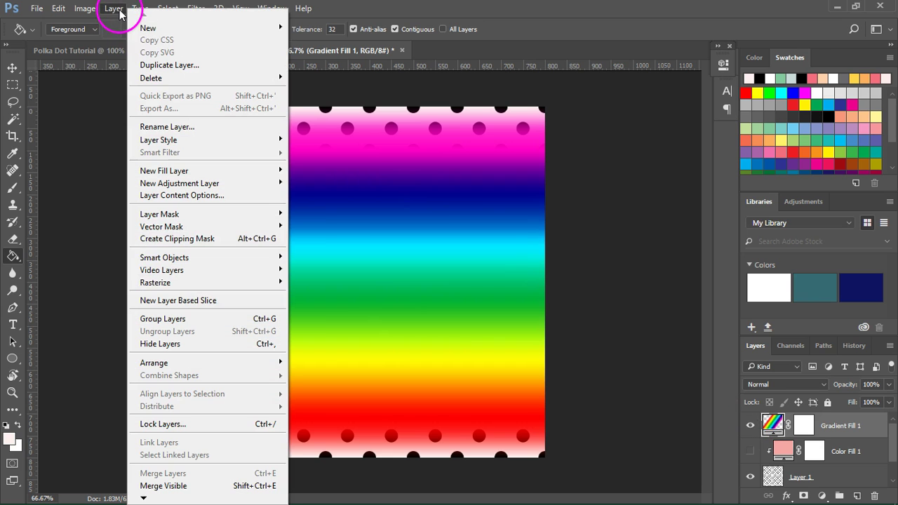
pyautogui.click(175, 262)
pyautogui.click(198, 239)
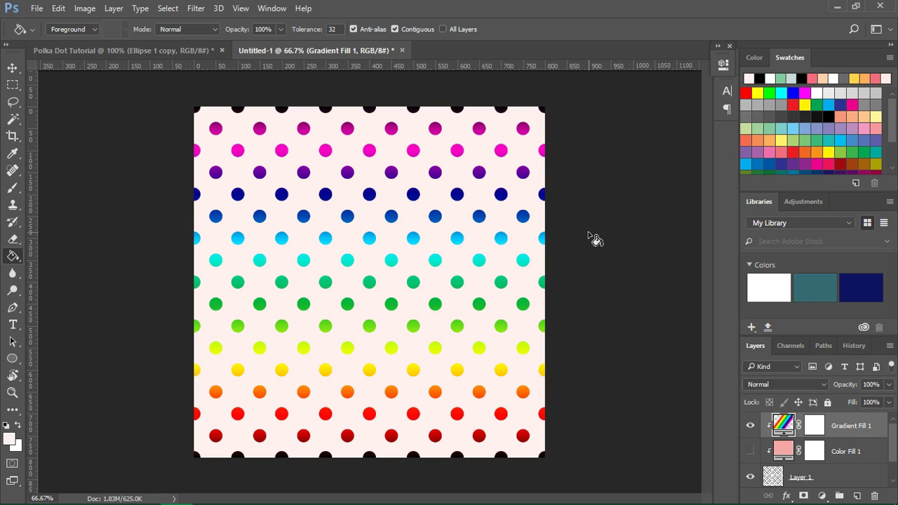
# - Hide Gradient Fill 1, reopen goldfoil.png, and convert its Background into Layer 0
pyautogui.click(749, 427)
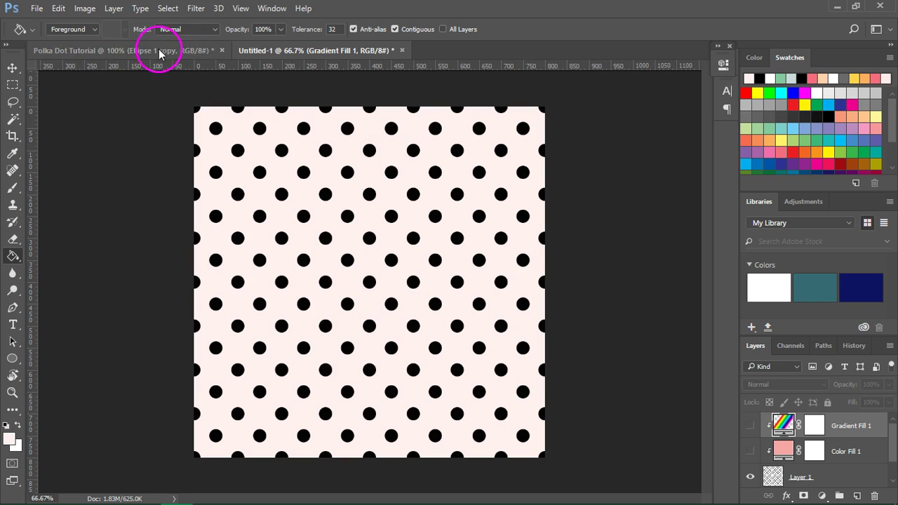
pyautogui.click(36, 8)
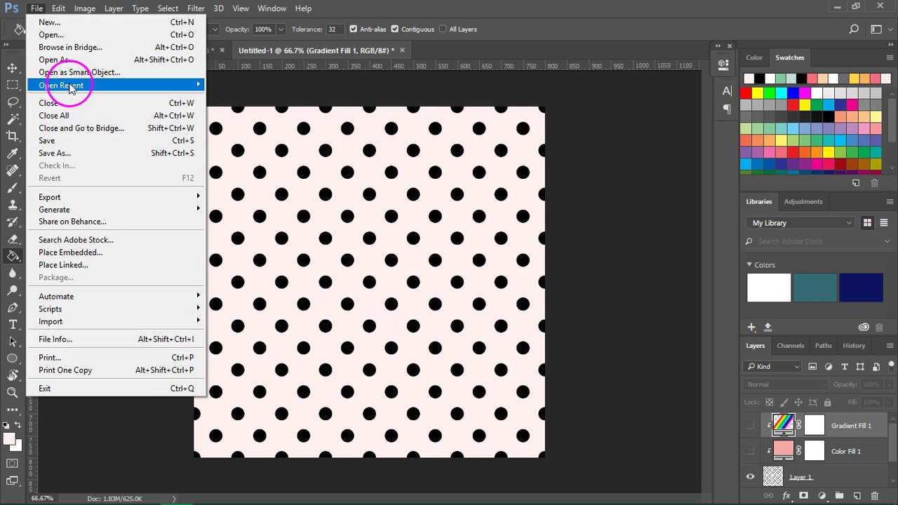
pyautogui.moveTo(61, 84)
pyautogui.click(210, 95)
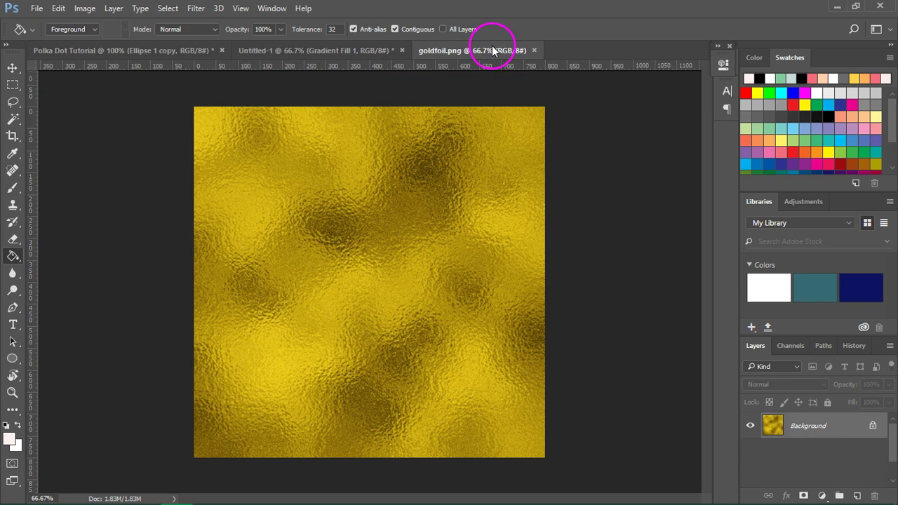
pyautogui.doubleClick(850, 431)
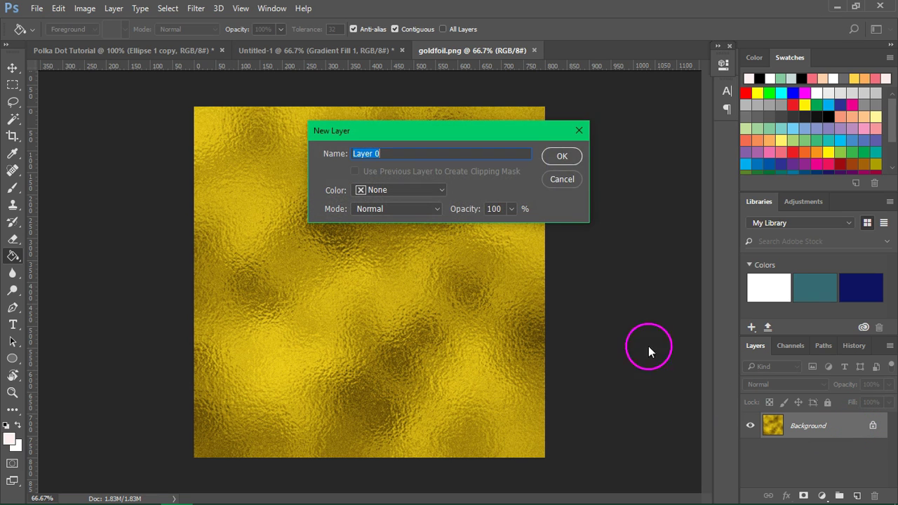
pyautogui.click(561, 158)
# - Move the gold foil layer into Untitled-1 and clip it to the dots layer
pyautogui.click(12, 67)
pyautogui.moveTo(393, 146); pyautogui.dragTo(311, 58)
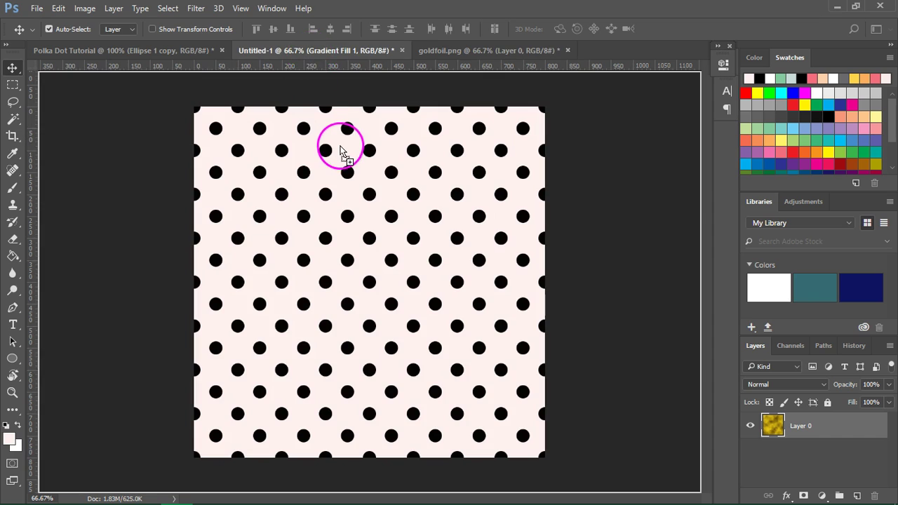
pyautogui.moveTo(311, 58); pyautogui.dragTo(368, 181)
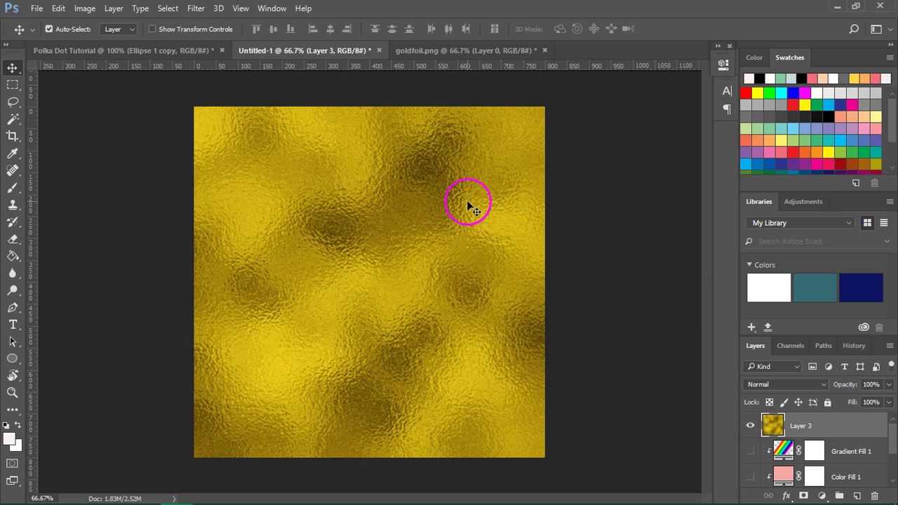
pyautogui.scroll(-1, 807, 421)
pyautogui.scroll(1, 816, 446)
pyautogui.click(114, 9)
pyautogui.click(219, 242)
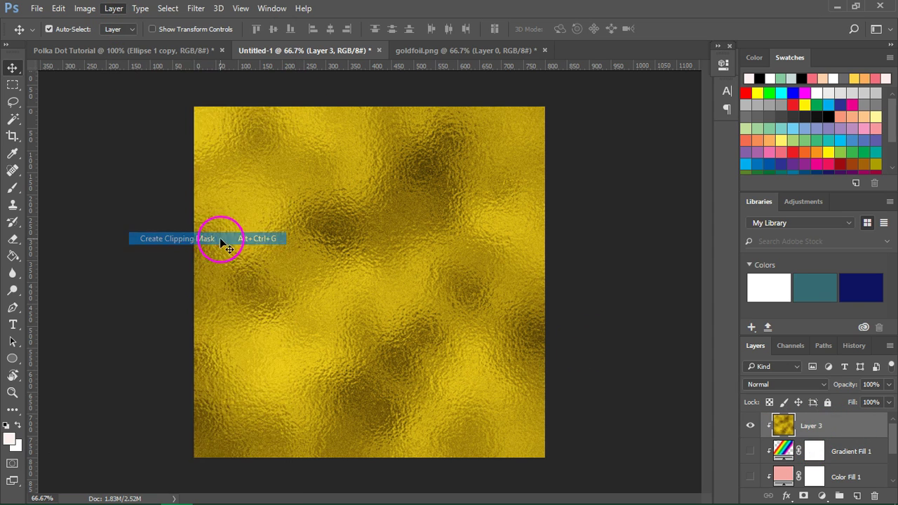